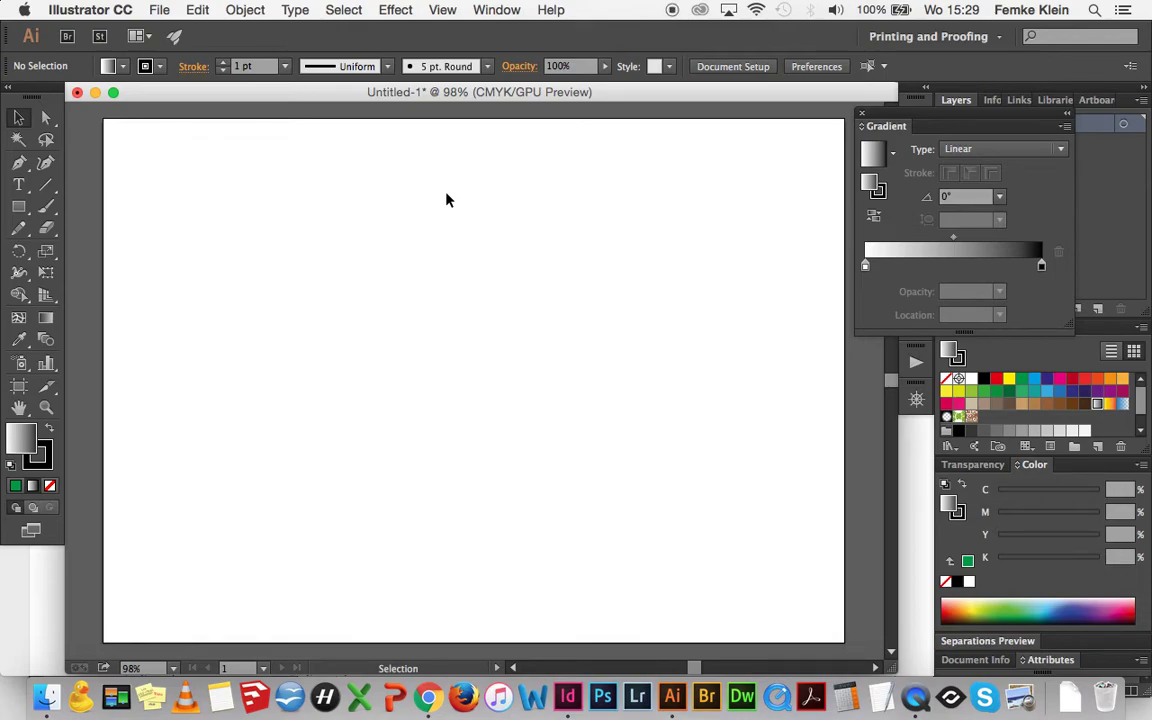
Step: Reset to default white fill and black stroke, then draw a rectangle on the artboard's left
click(13, 468)
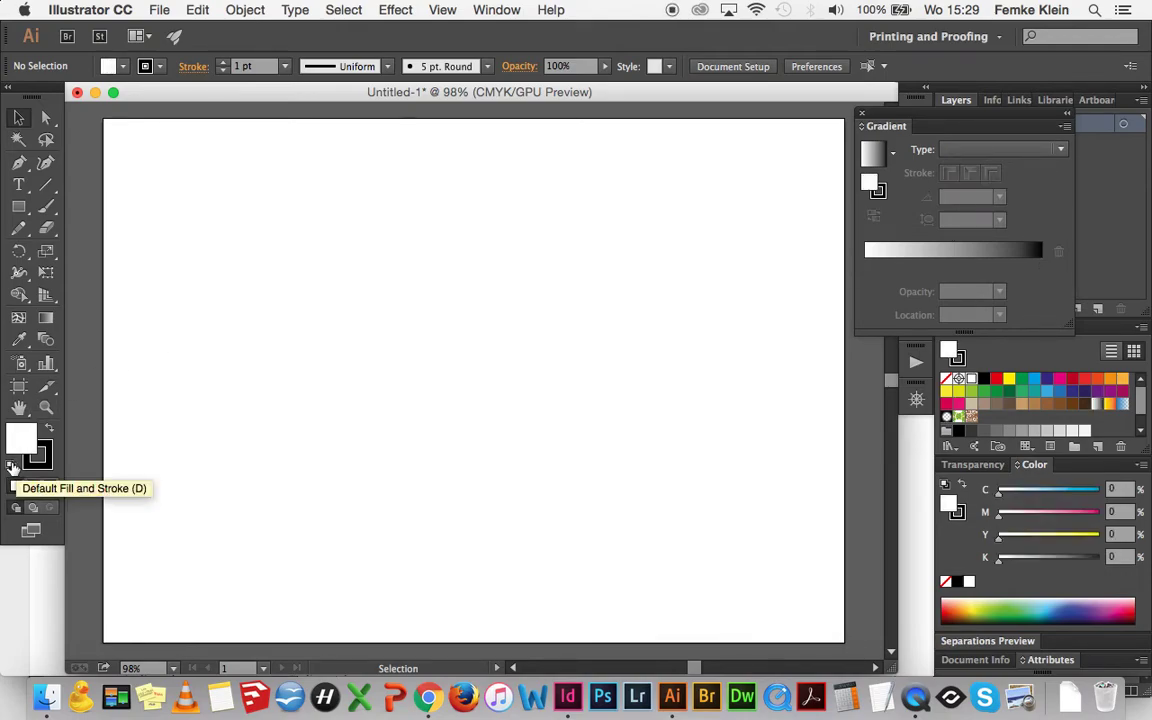
click(20, 210)
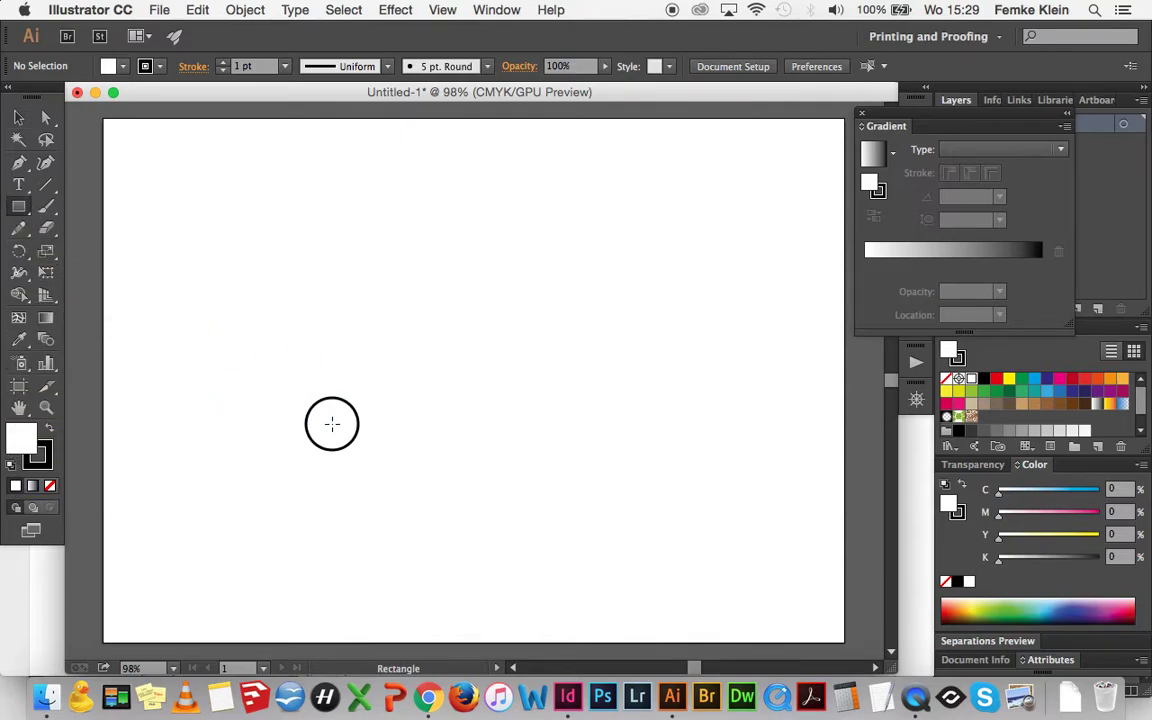
drag(208, 325, 478, 503)
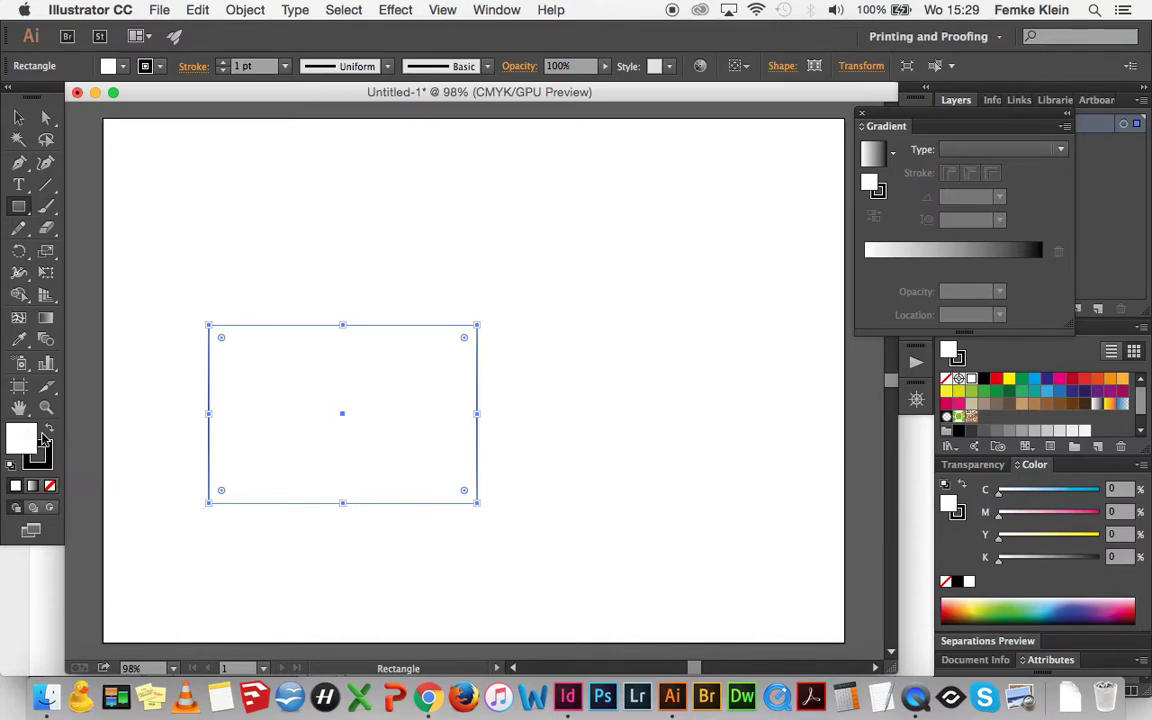
Step: Fill the rectangle with a green swatch
click(144, 66)
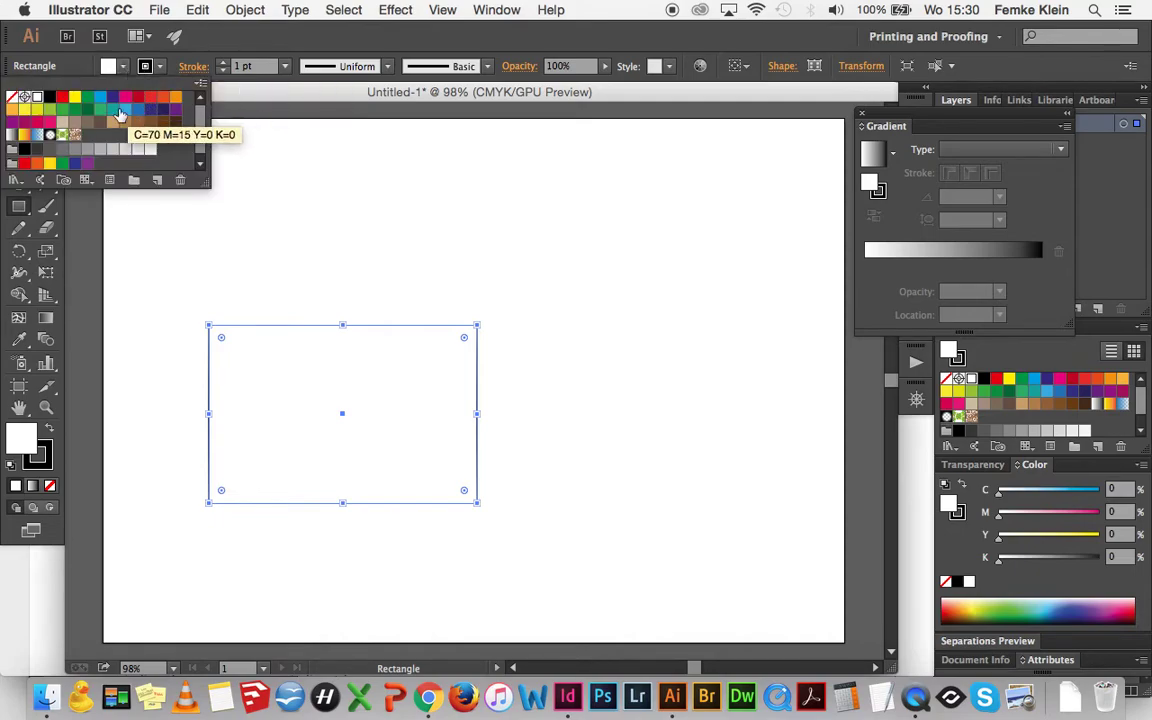
click(100, 110)
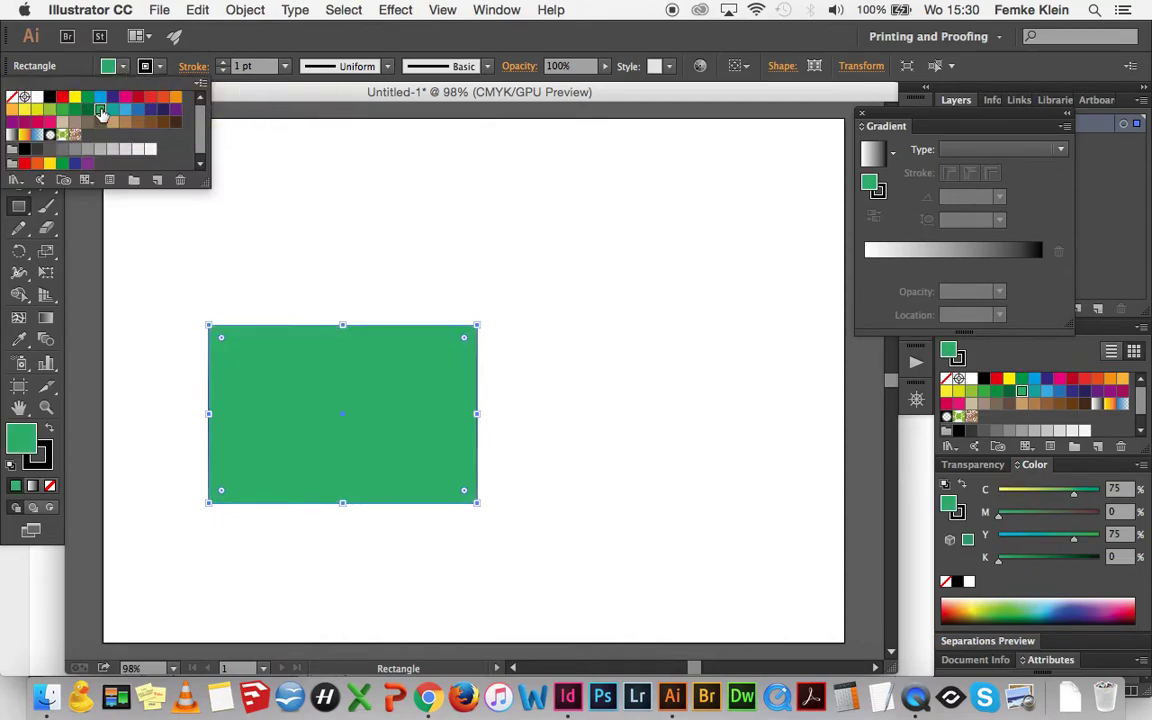
click(160, 67)
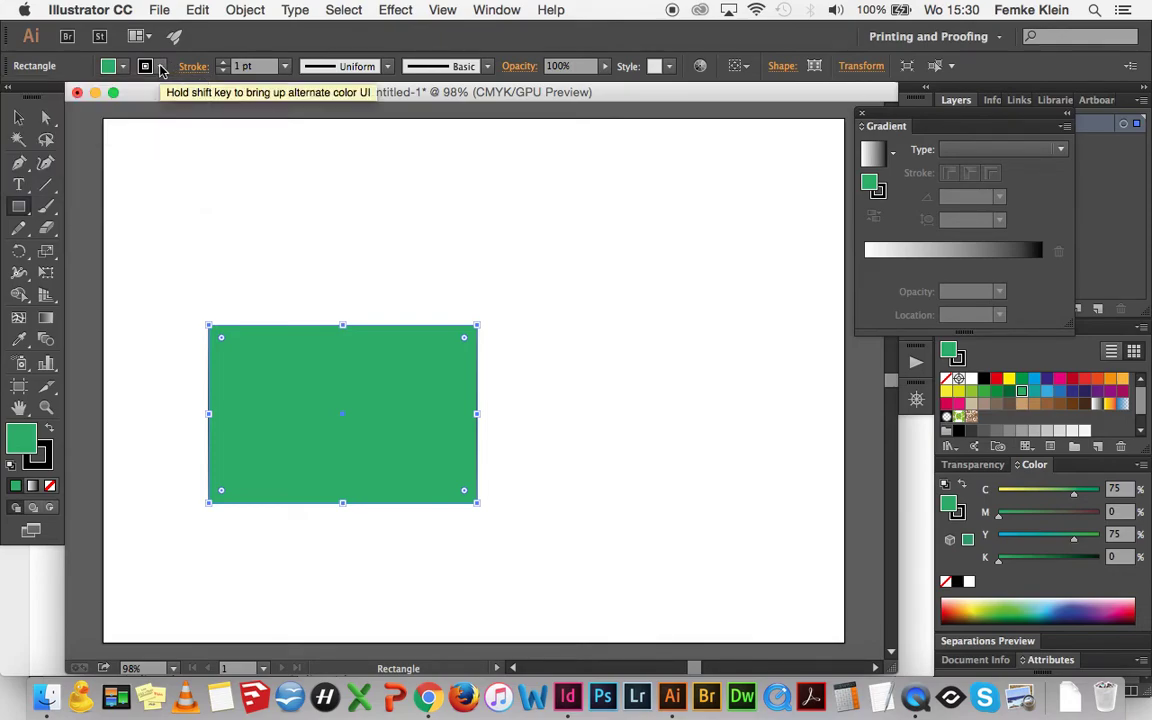
Step: Give the rectangle a red outline at 8 pt stroke weight
click(160, 67)
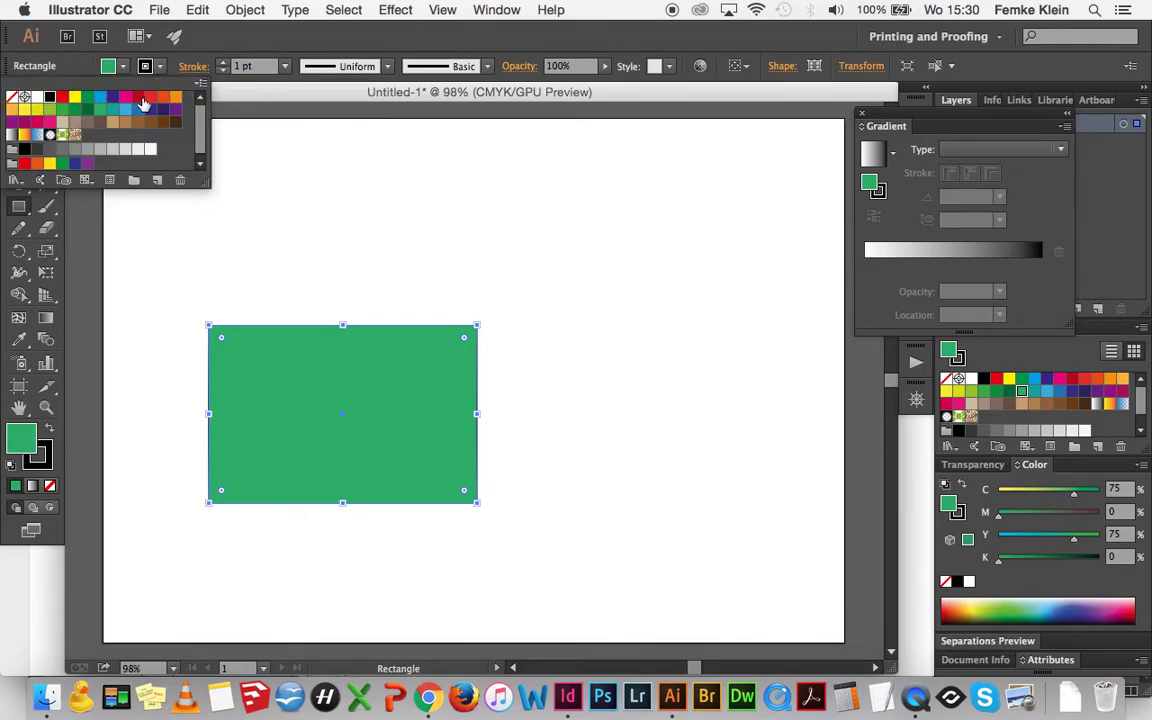
click(149, 98)
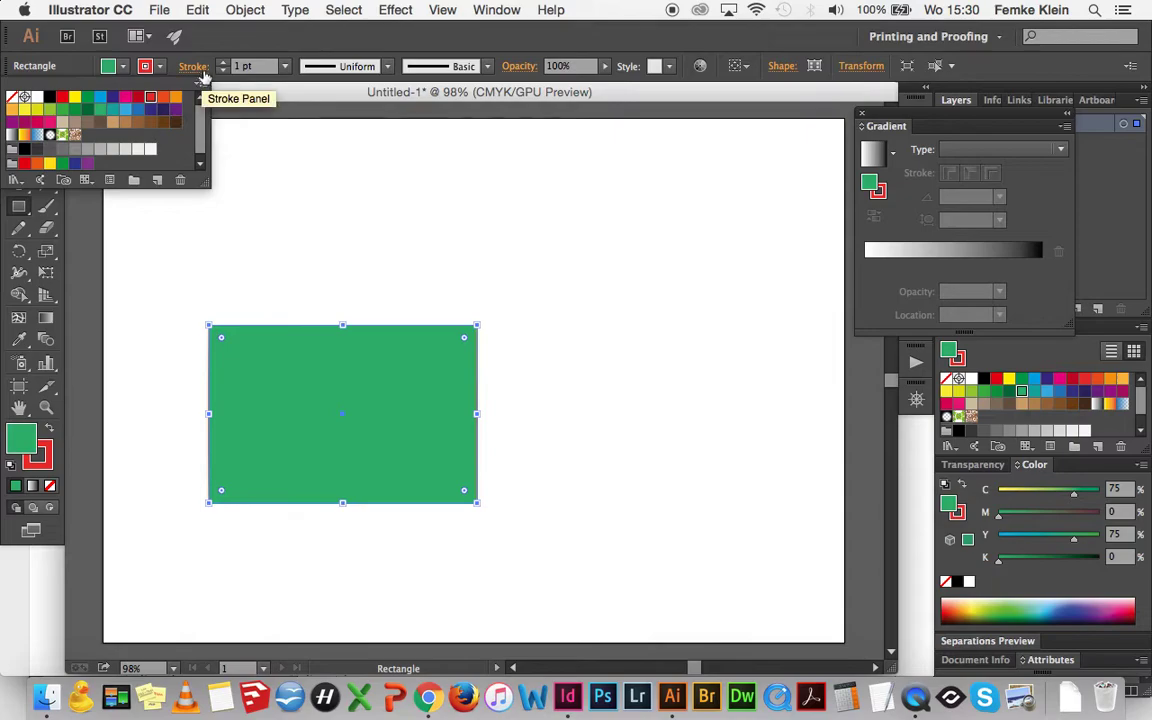
click(222, 64)
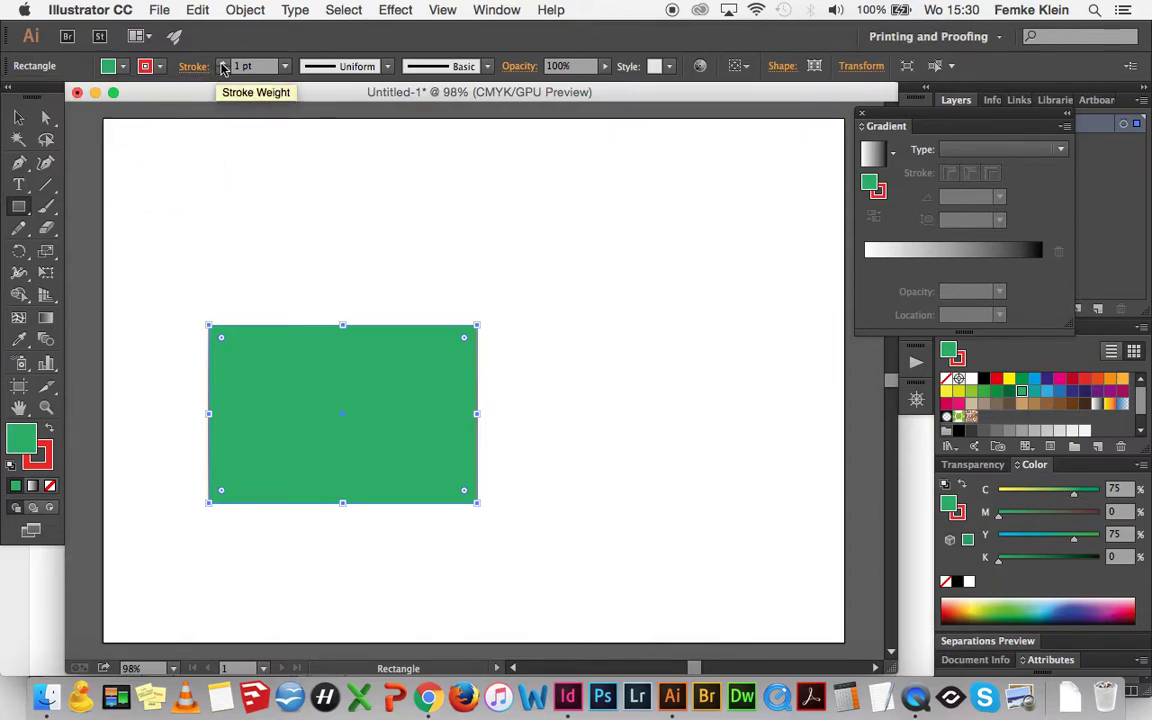
click(222, 64)
click(222, 64)
click(222, 64)
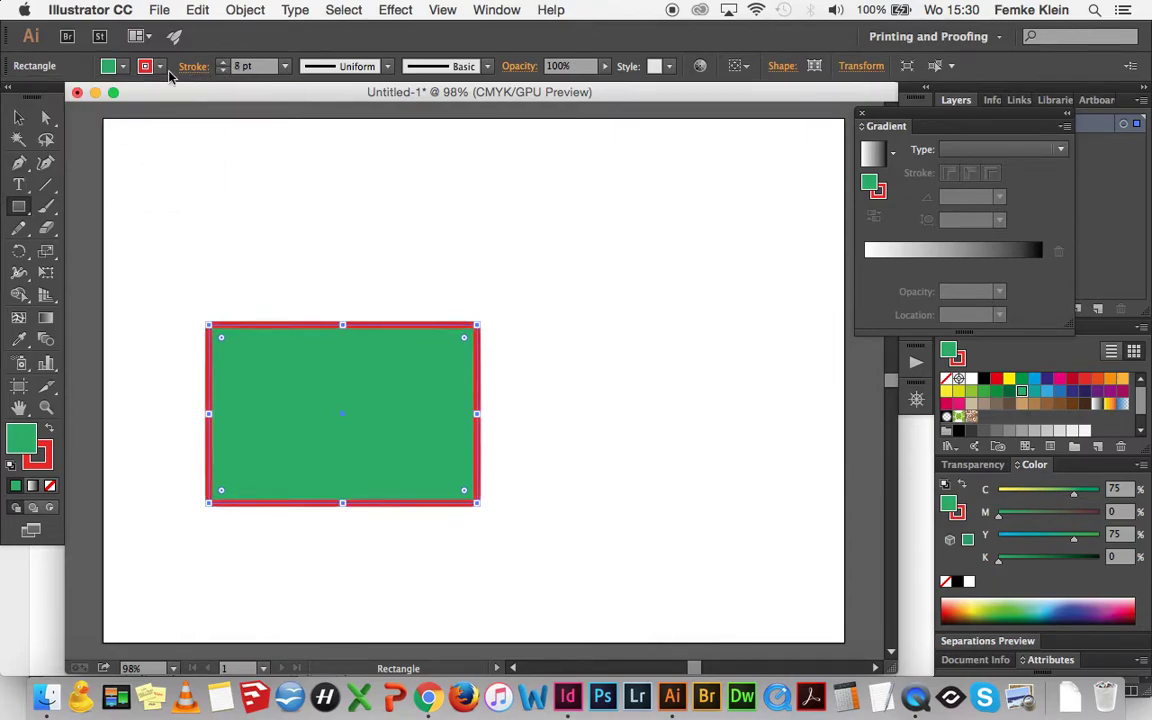
click(18, 117)
click(195, 237)
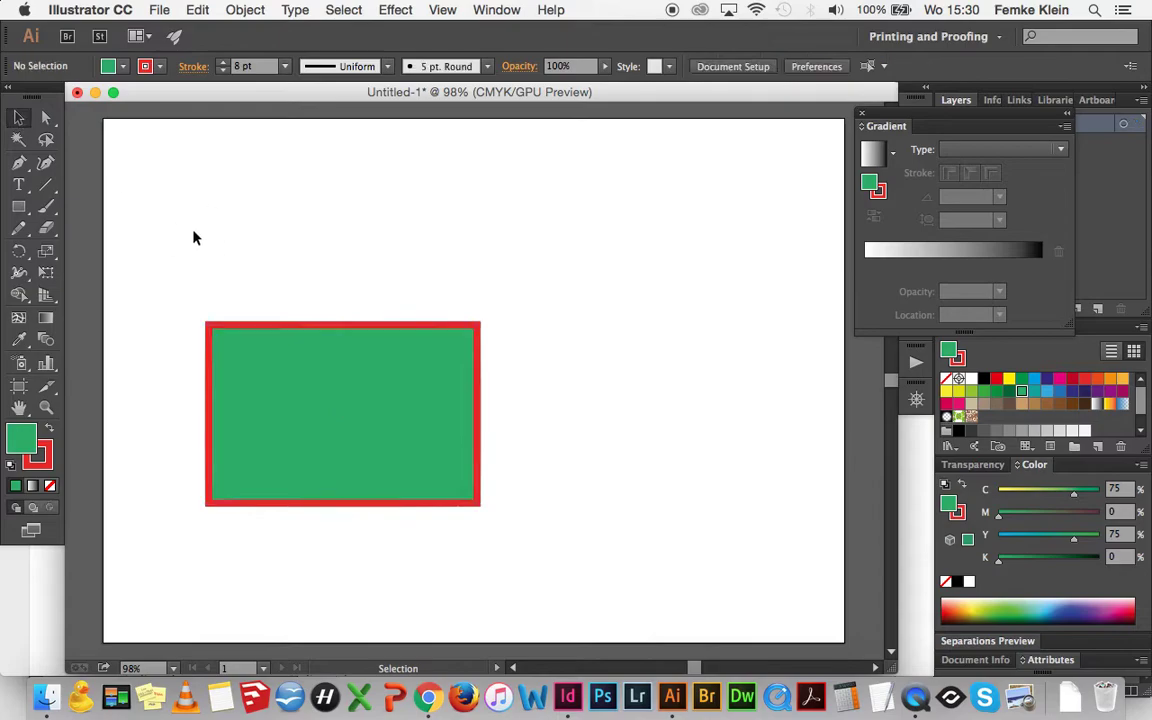
click(288, 361)
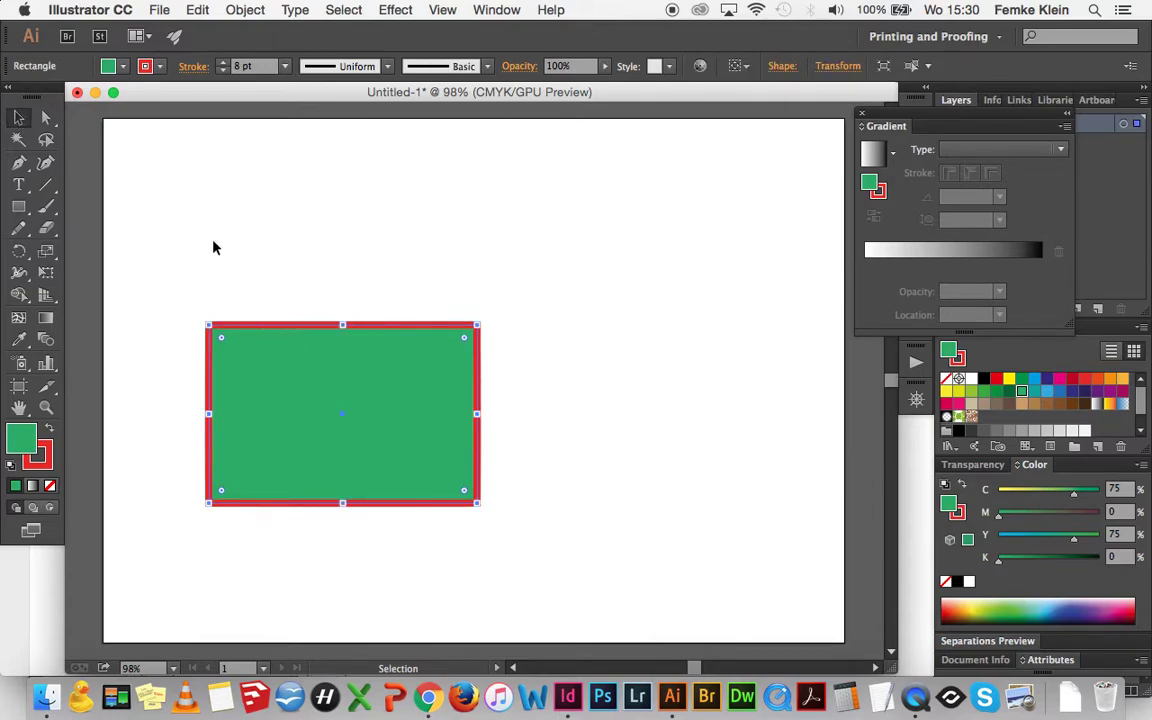
Step: Remove the rectangle's red outline by setting its stroke to None
click(120, 67)
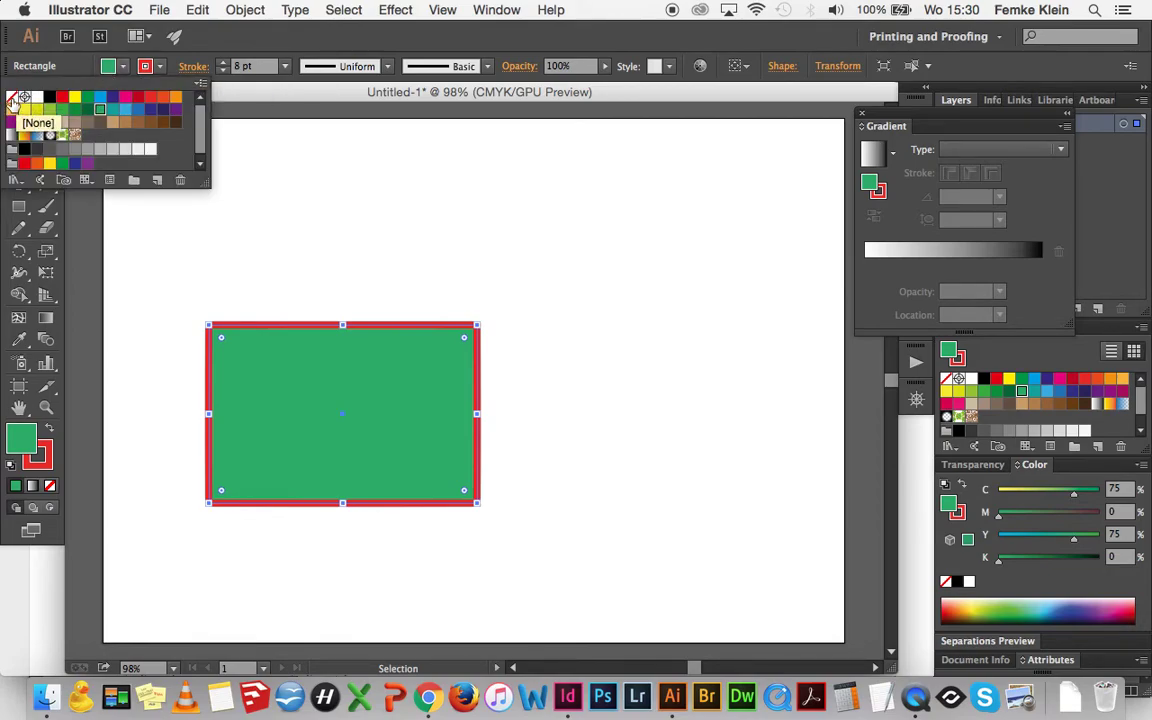
click(147, 66)
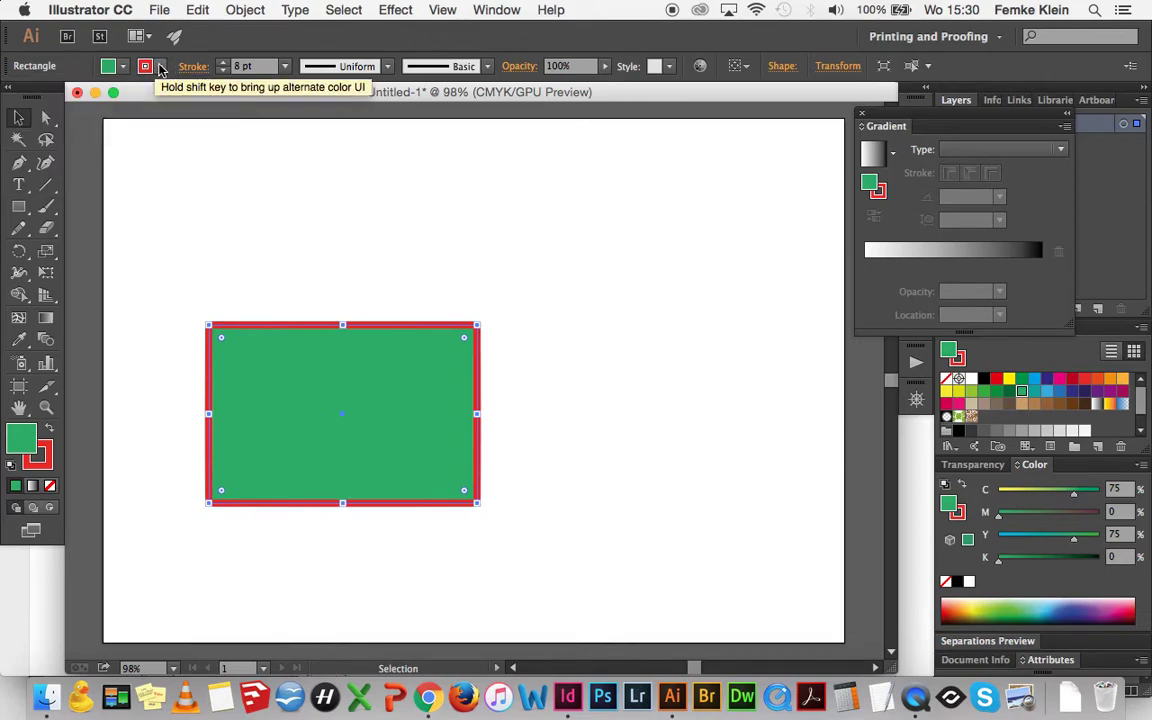
click(147, 66)
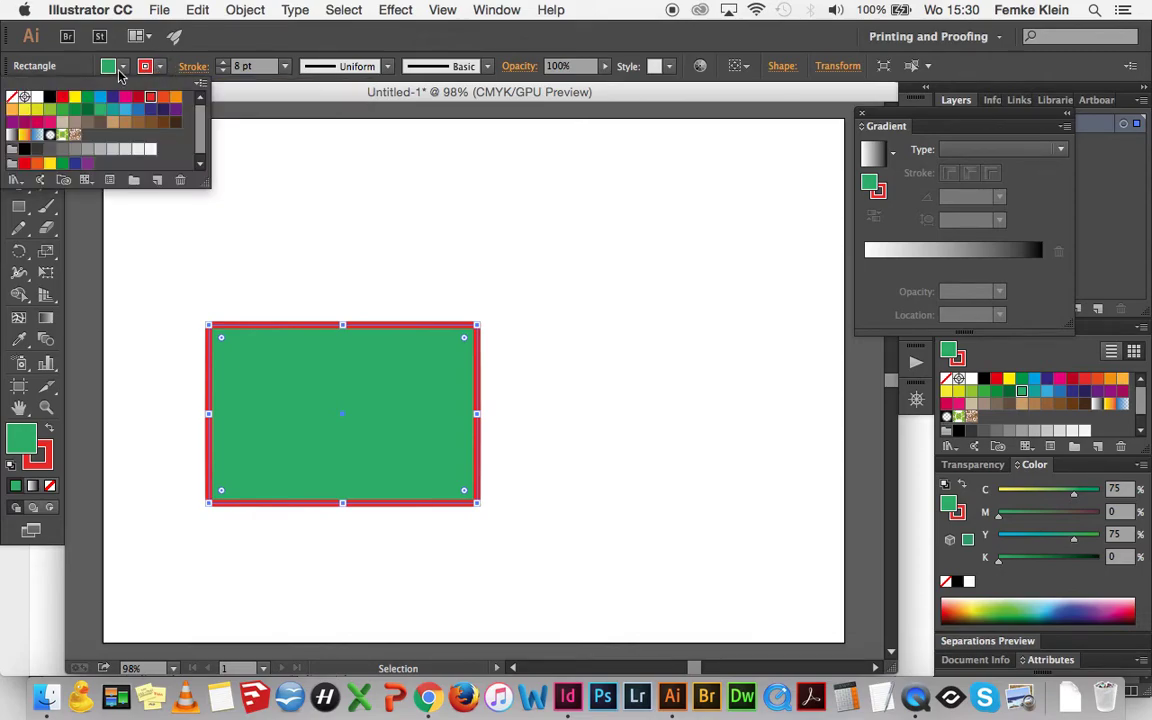
click(22, 100)
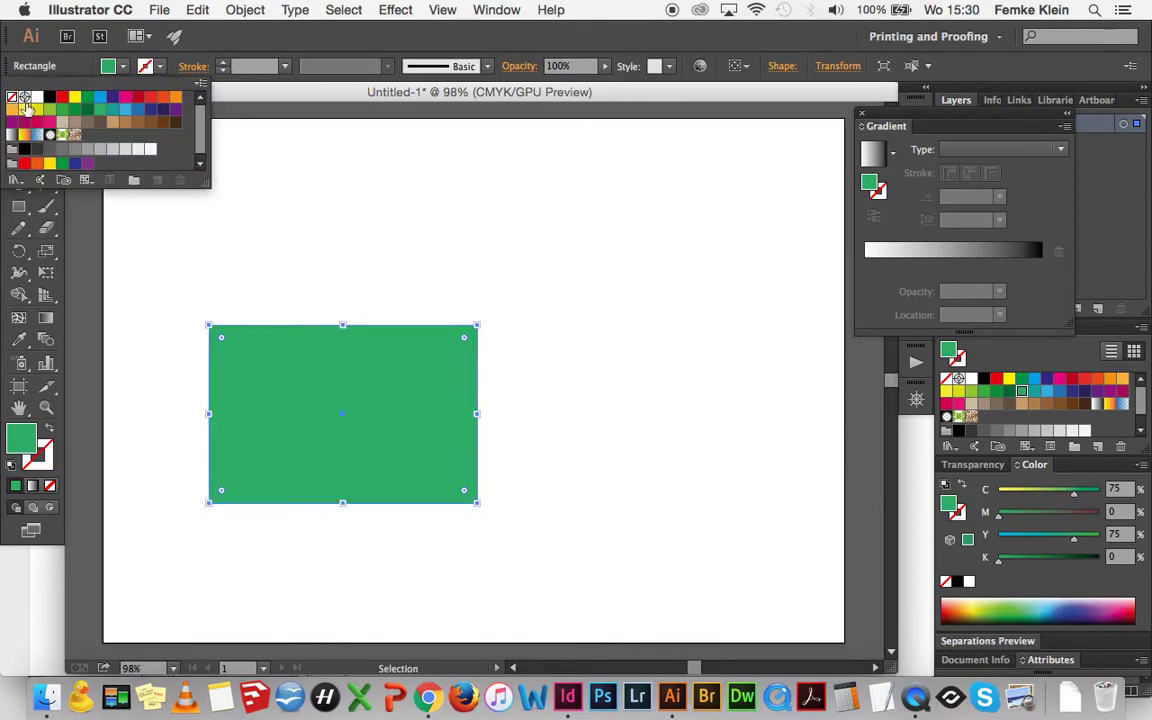
click(247, 224)
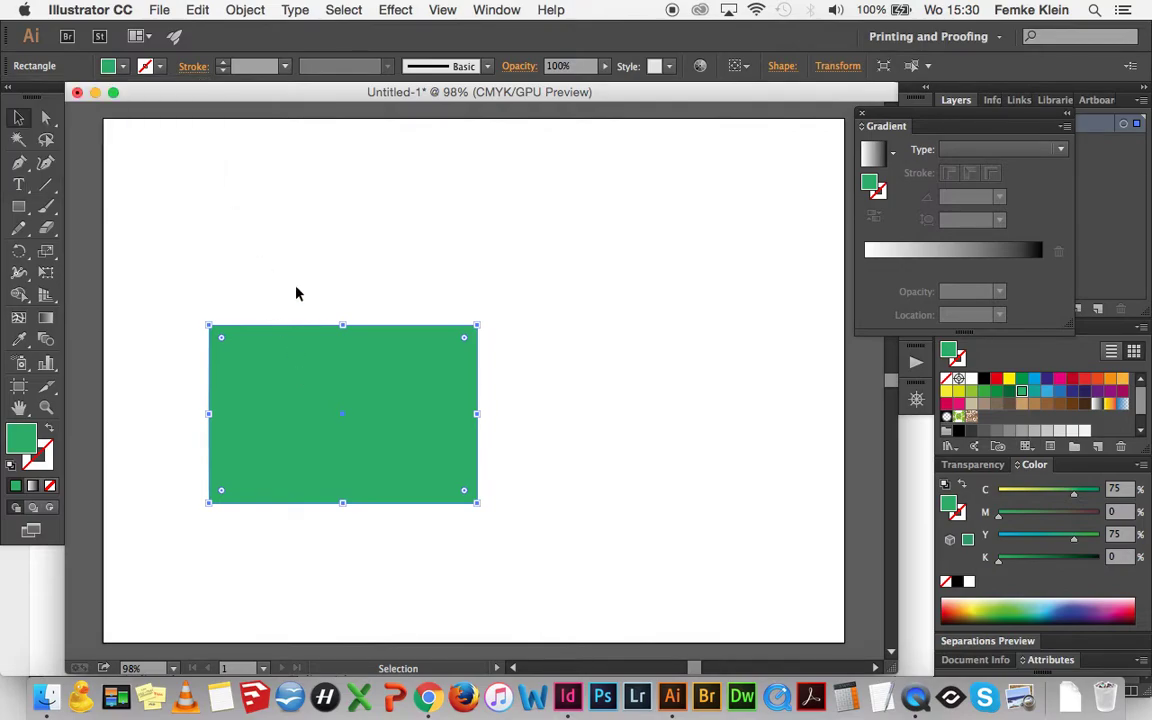
Step: Give the rectangle a CMYK Yellow outline at 4 pt
click(158, 66)
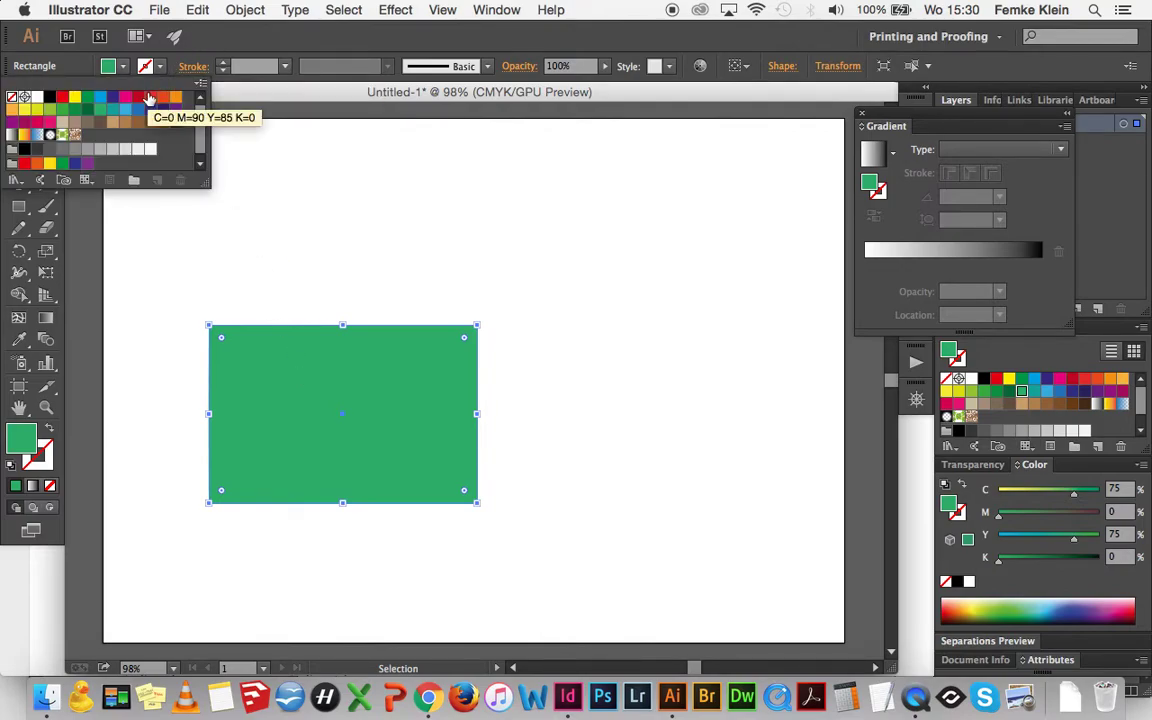
click(75, 101)
click(278, 280)
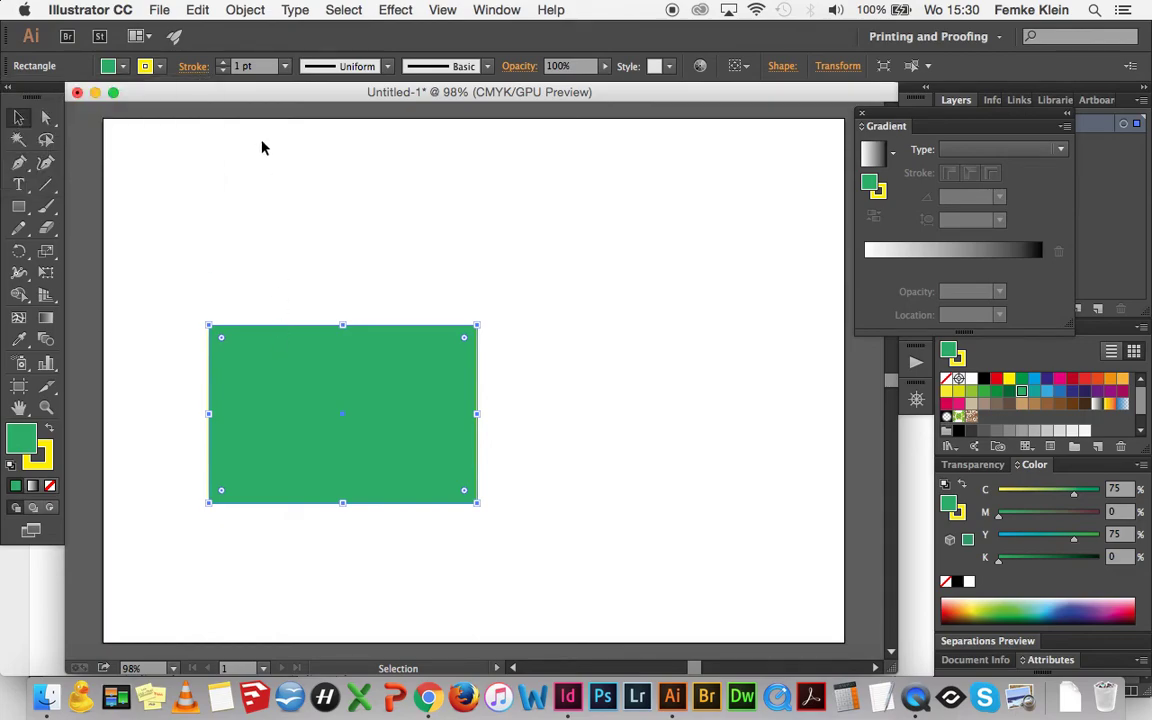
click(222, 63)
click(222, 63)
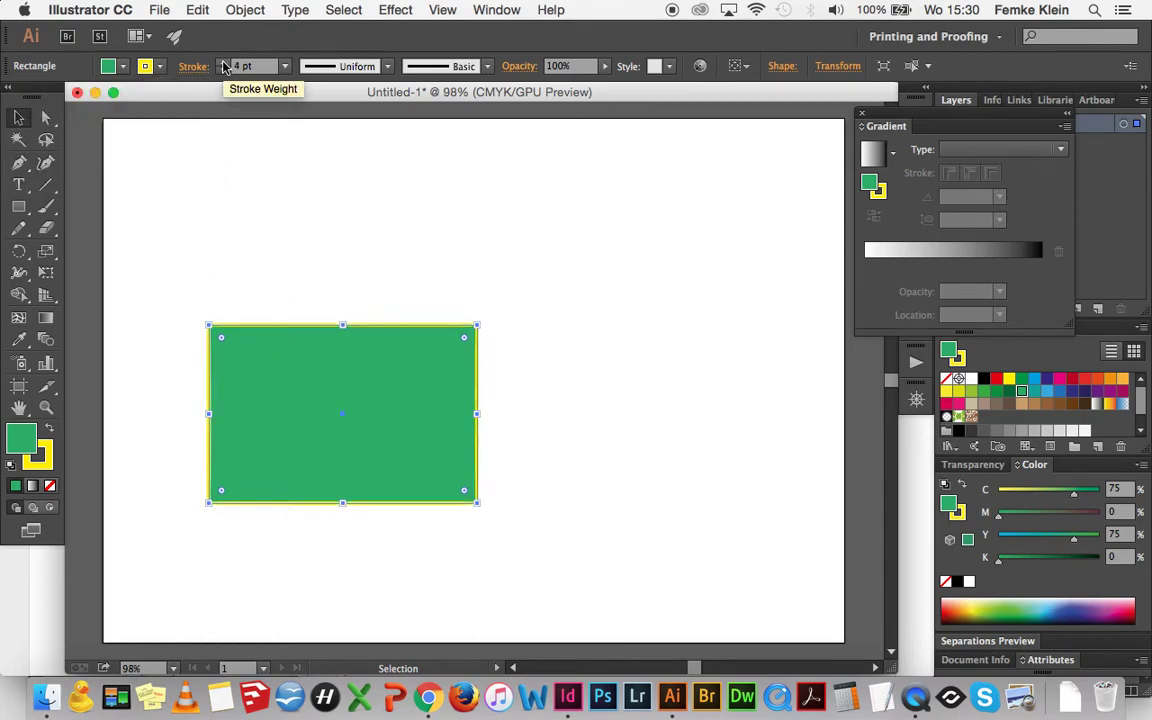
click(285, 267)
click(328, 347)
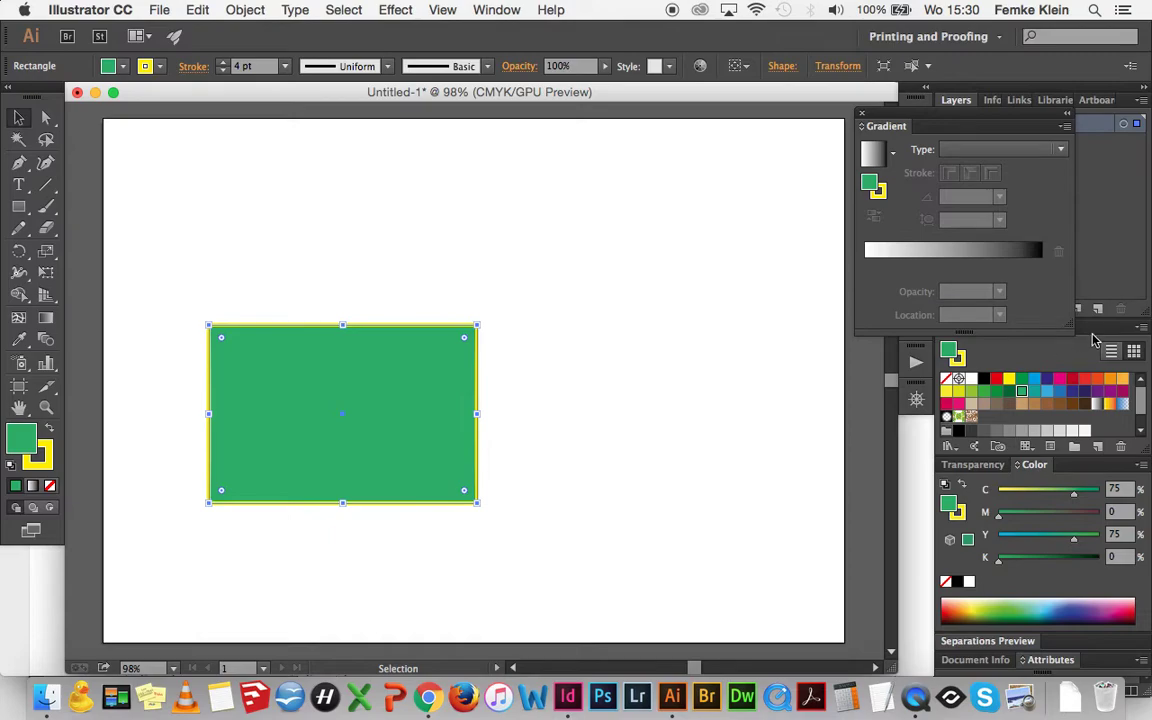
Step: Float the Swatches panel out of the dock and fill the rectangle with CMYK Red
drag(1095, 341, 1015, 340)
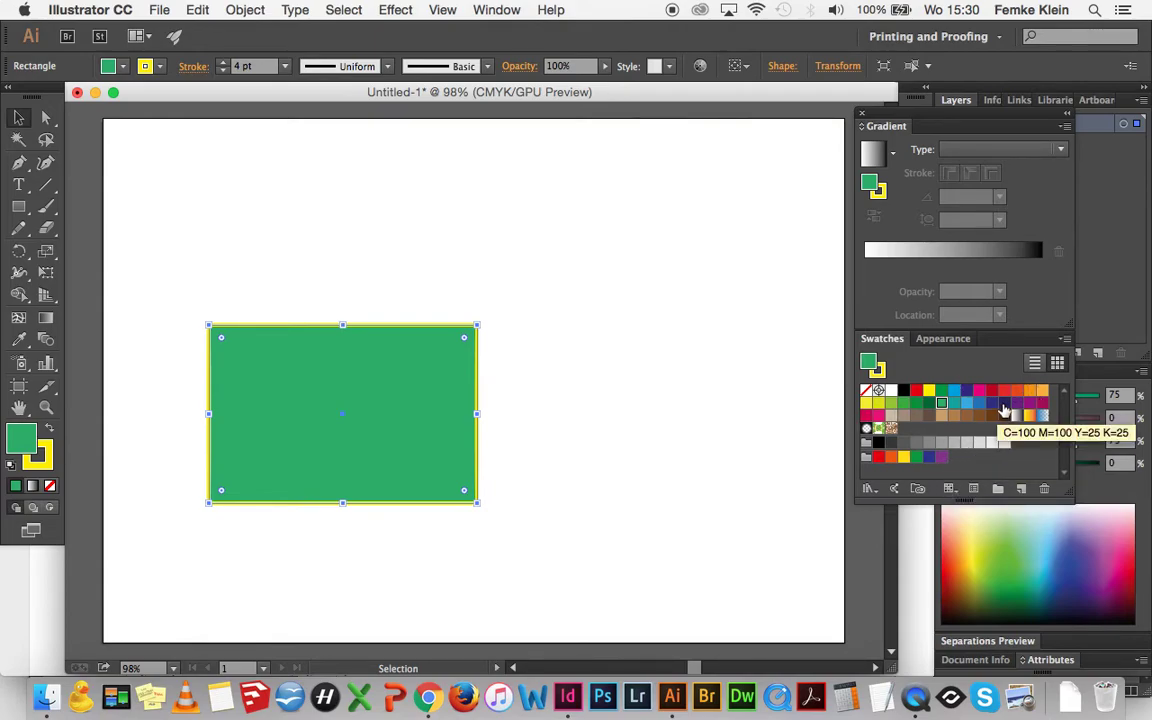
click(917, 395)
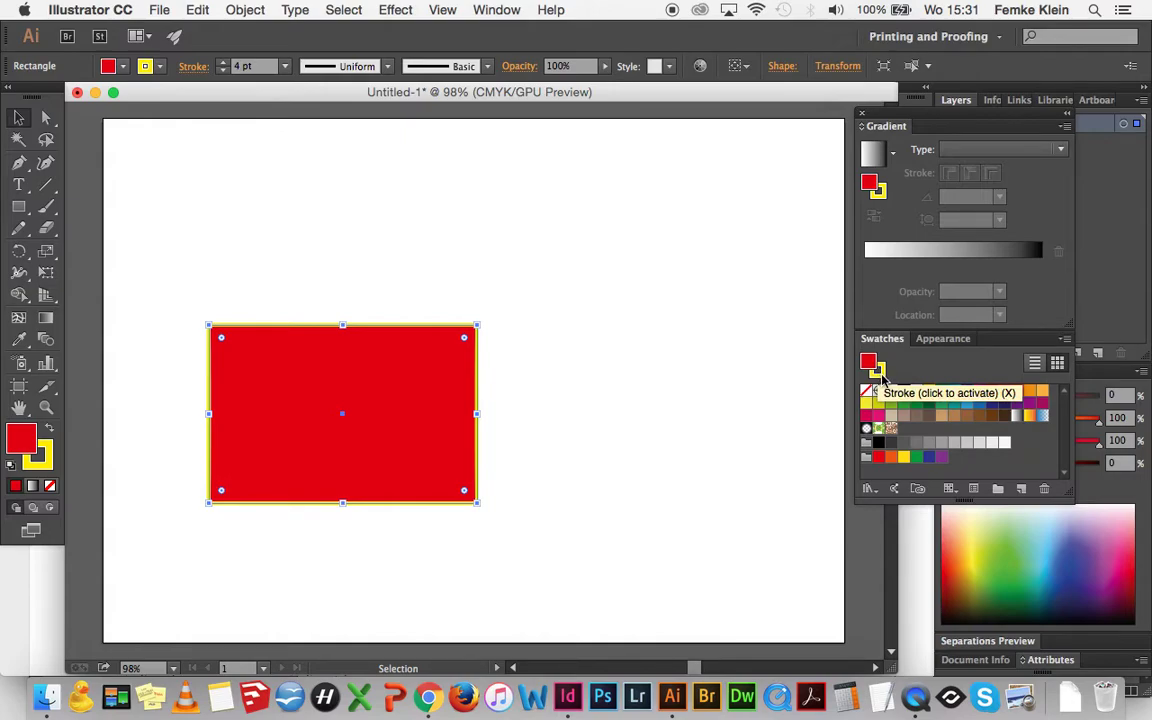
Step: Make the rectangle's outline black
click(879, 370)
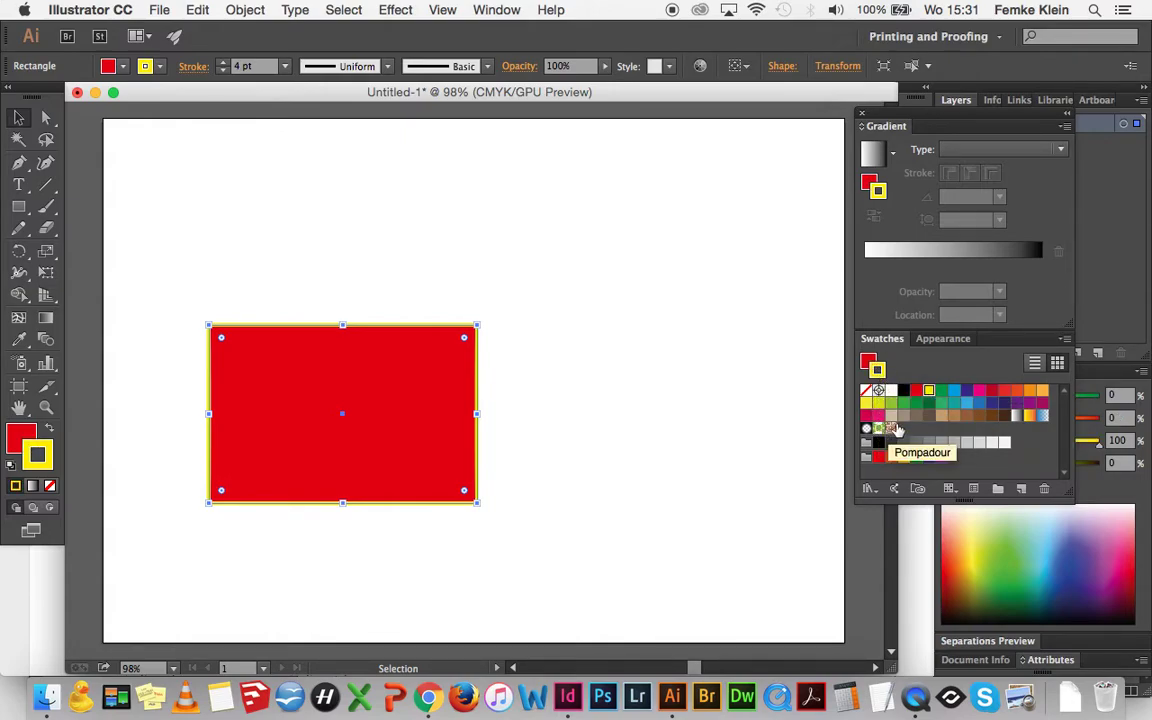
click(905, 391)
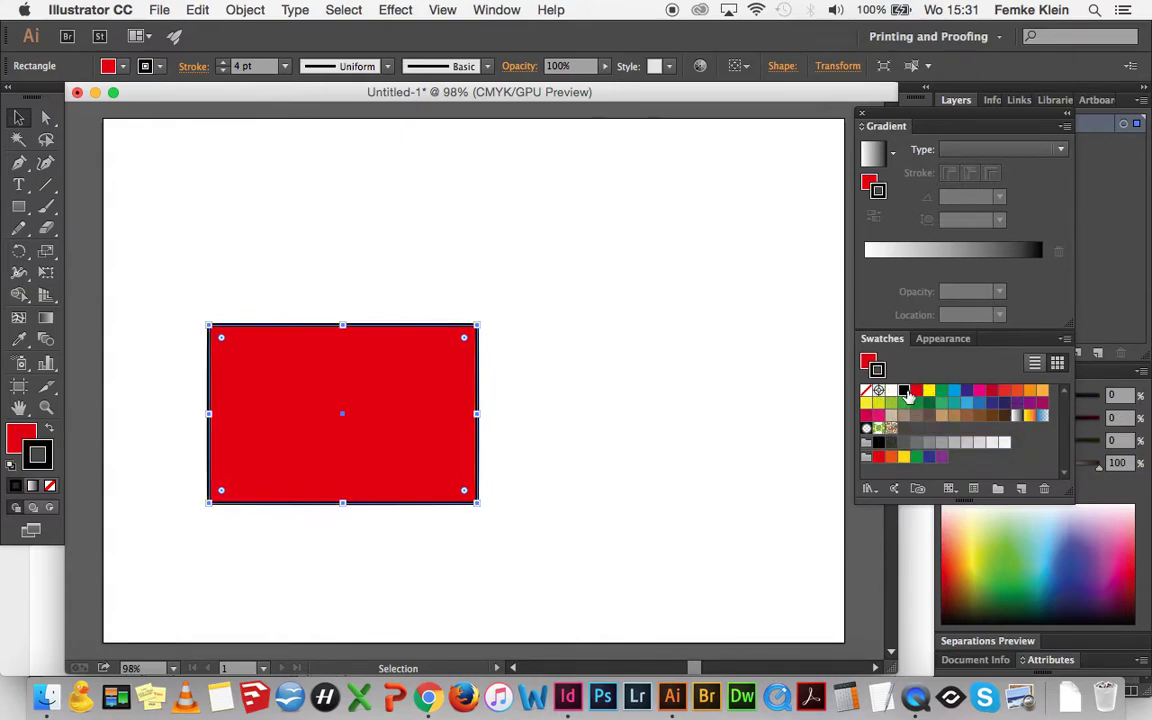
click(688, 358)
click(404, 393)
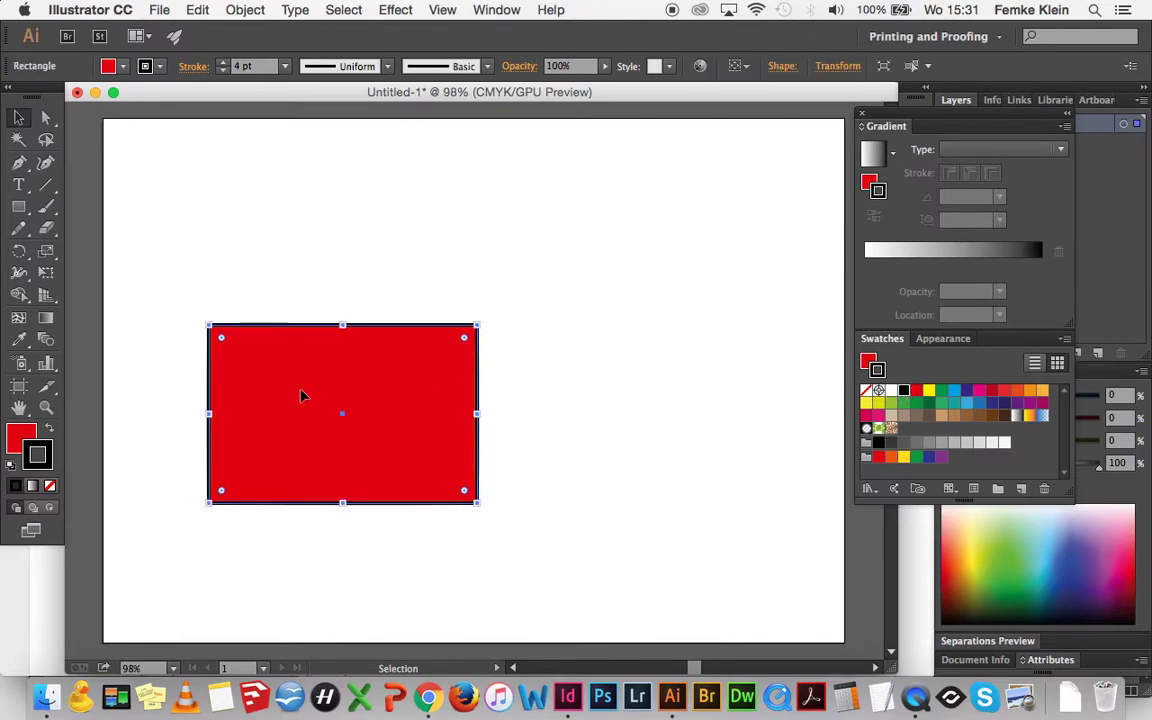
Step: Set the rectangle's fill to green 17ad77 in the Color Picker
double_click(19, 437)
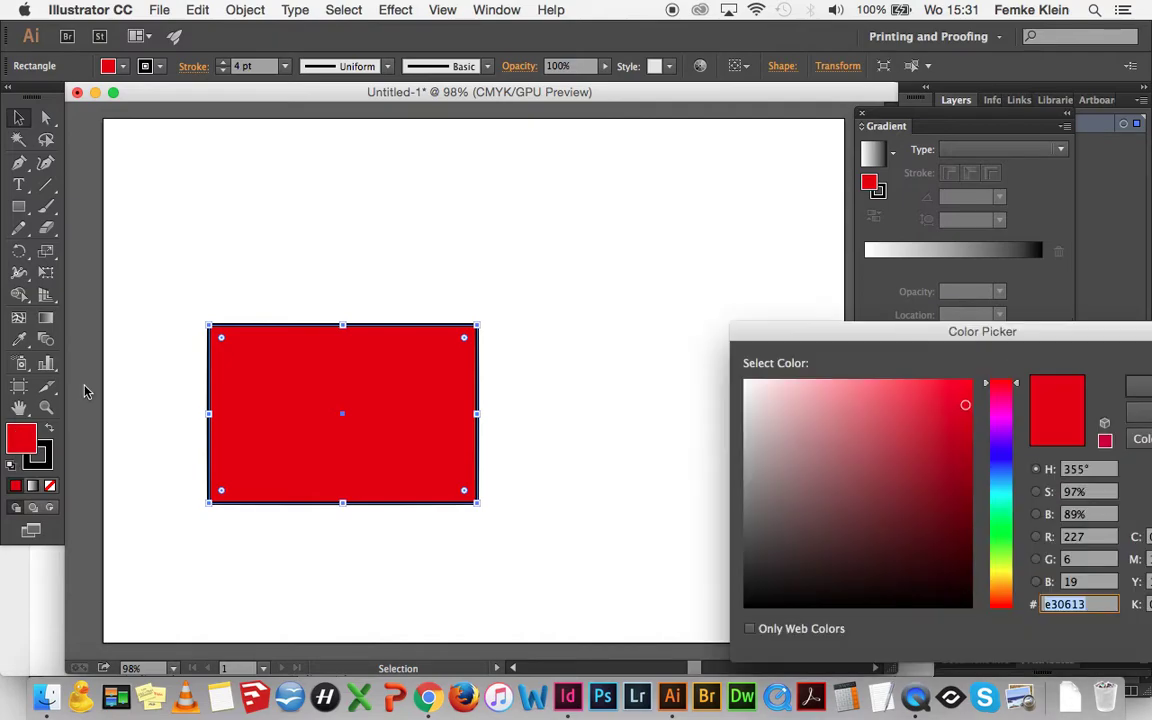
click(1000, 508)
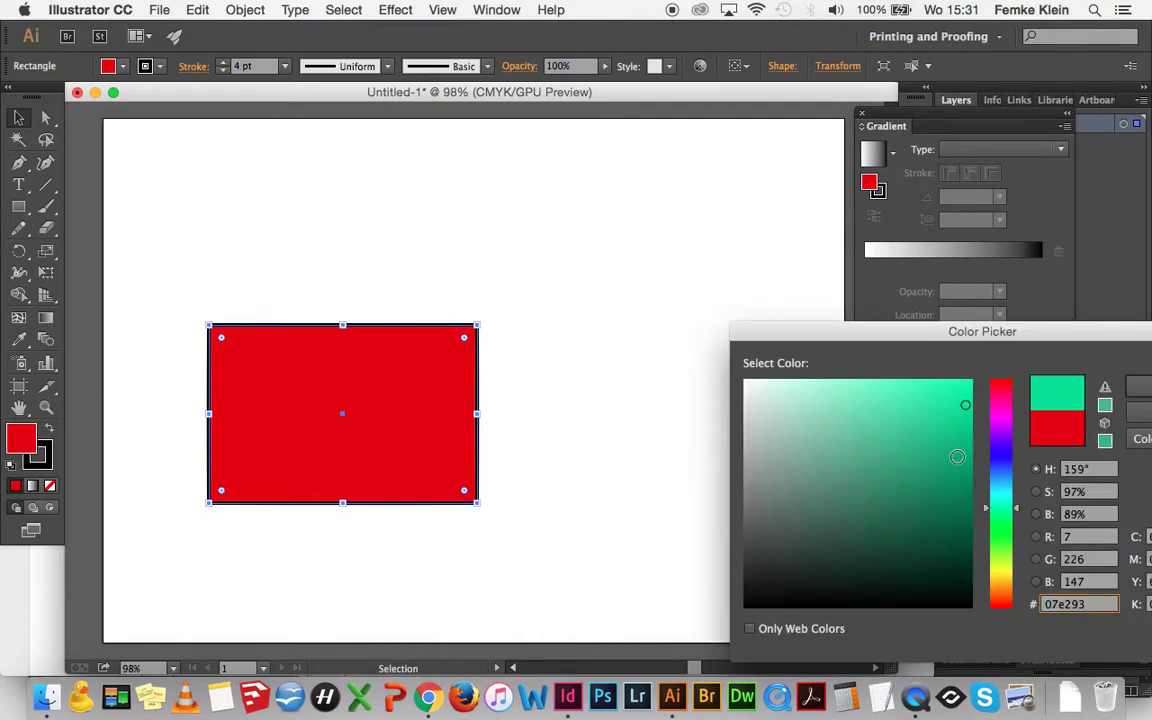
drag(959, 458, 942, 453)
drag(921, 324, 733, 278)
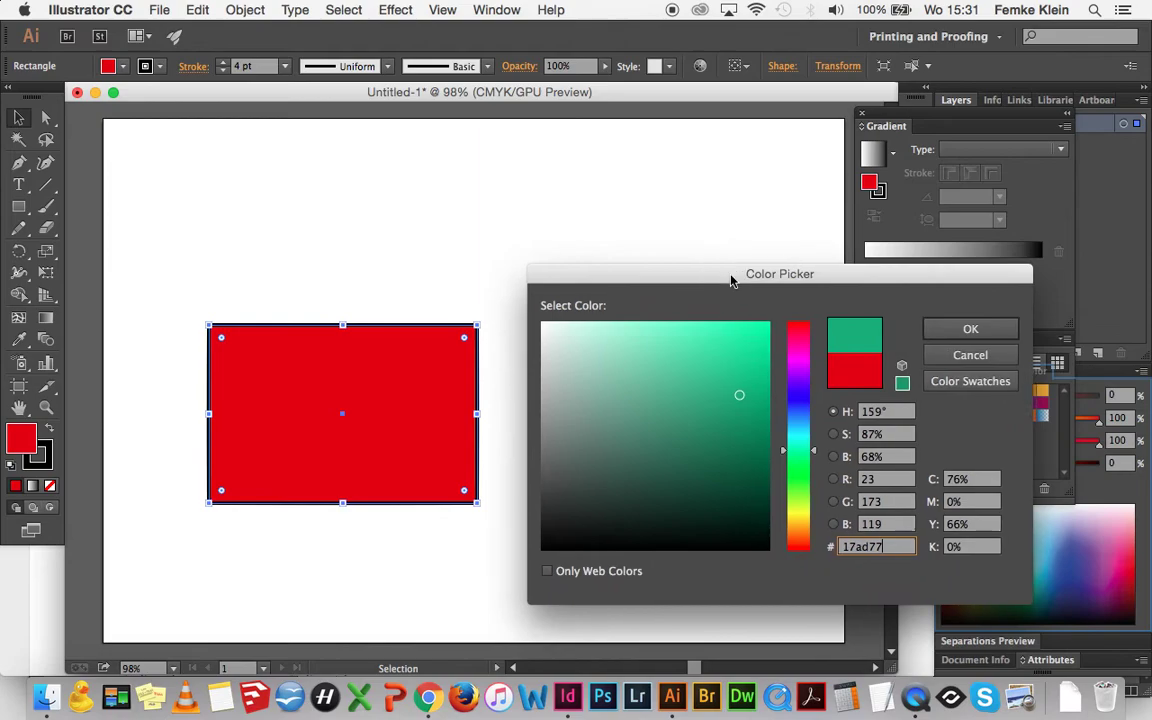
click(951, 329)
click(690, 361)
click(414, 362)
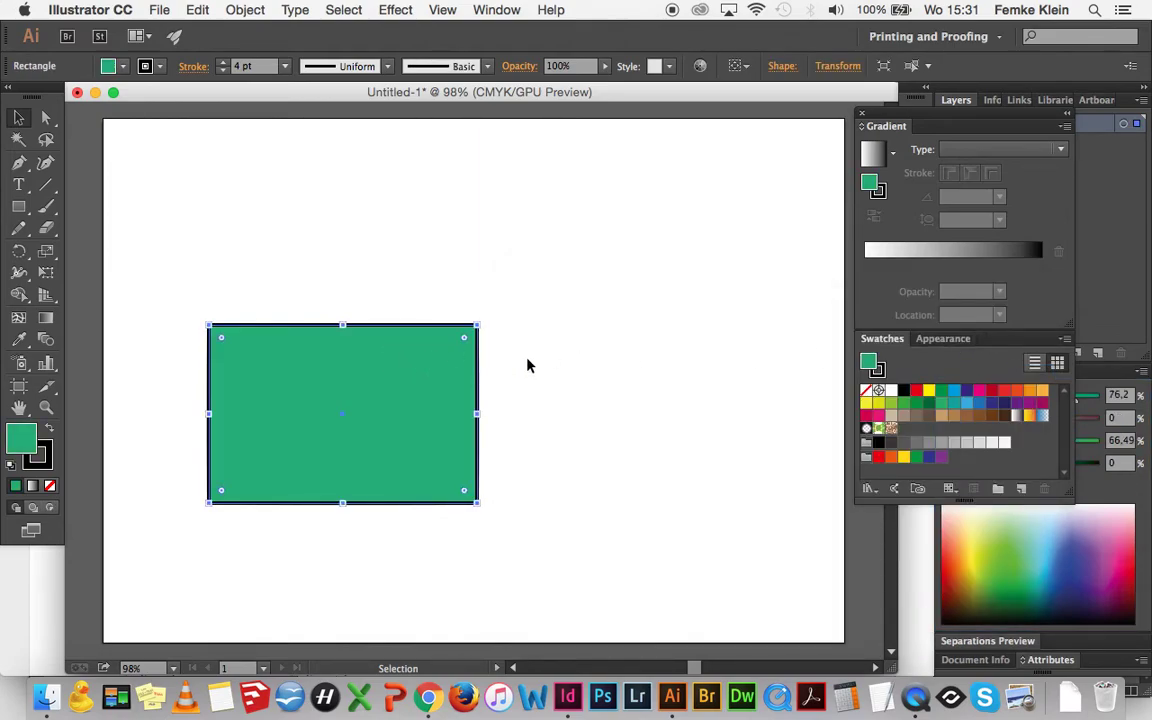
click(352, 318)
click(365, 375)
Step: Apply the White, Black gradient swatch to the rectangle's fill
click(1015, 418)
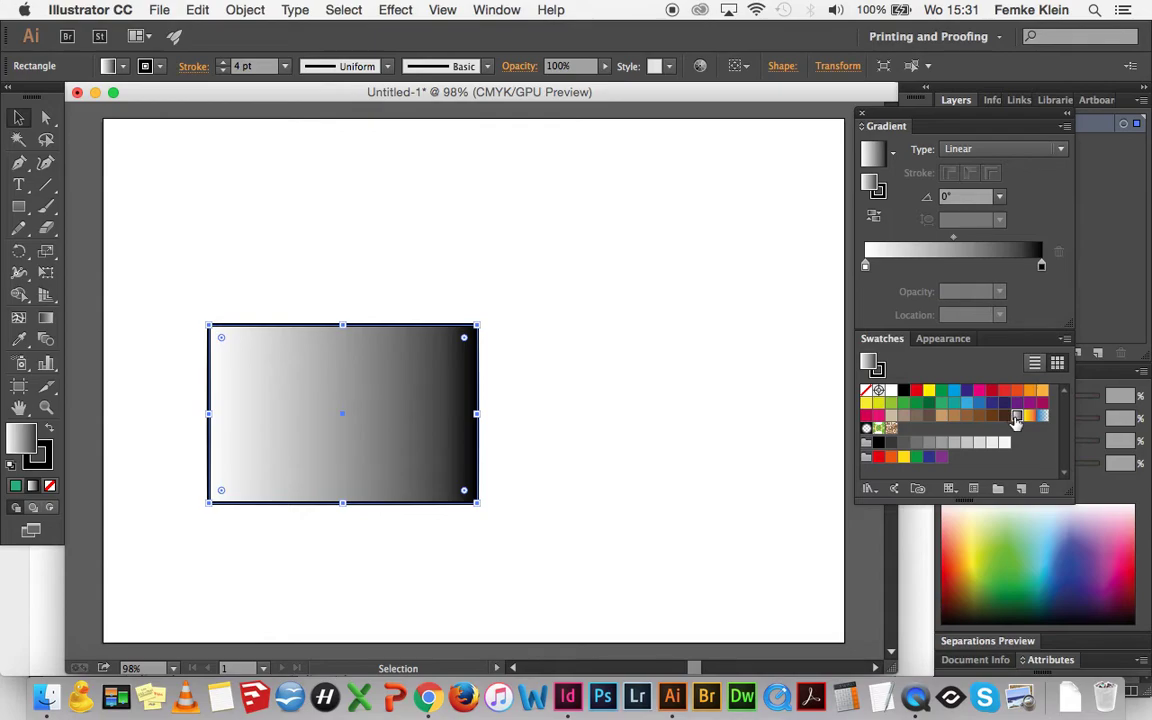
click(730, 362)
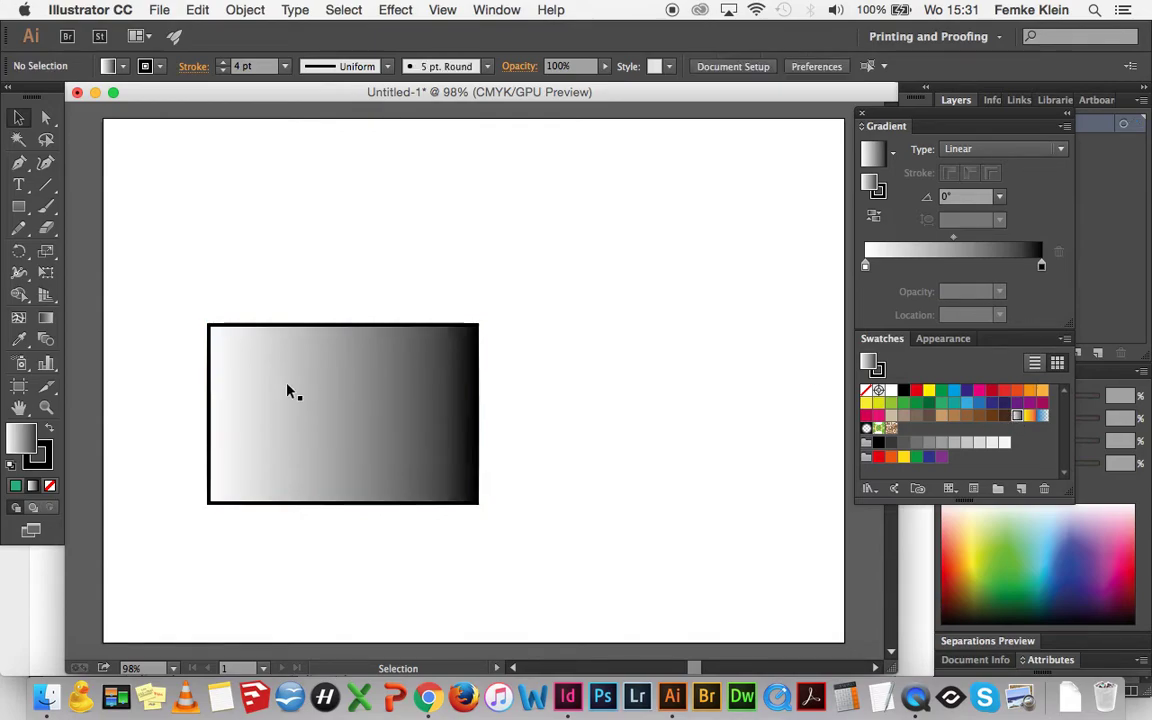
click(455, 432)
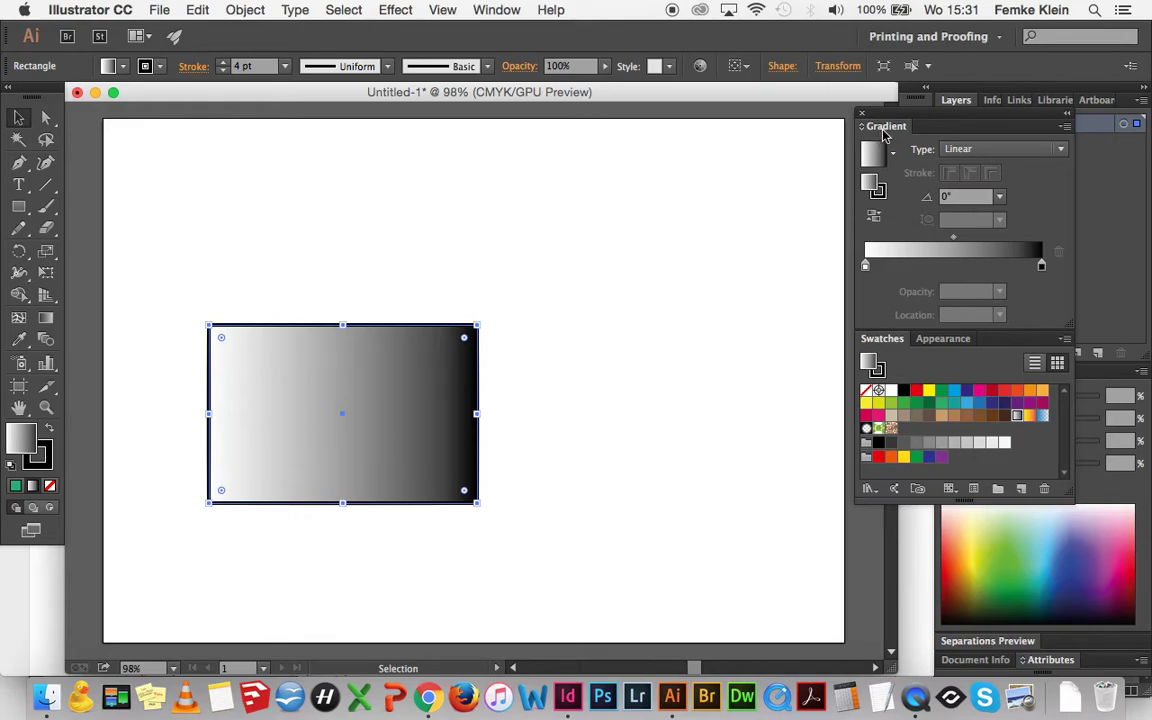
click(497, 10)
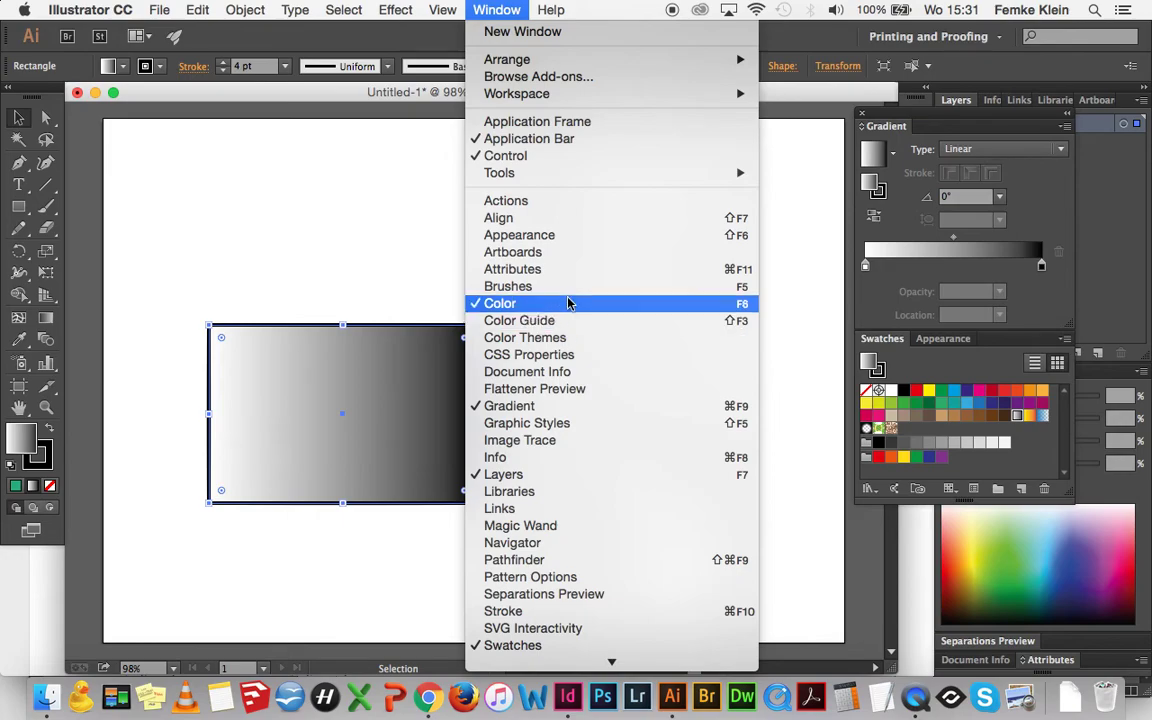
click(476, 414)
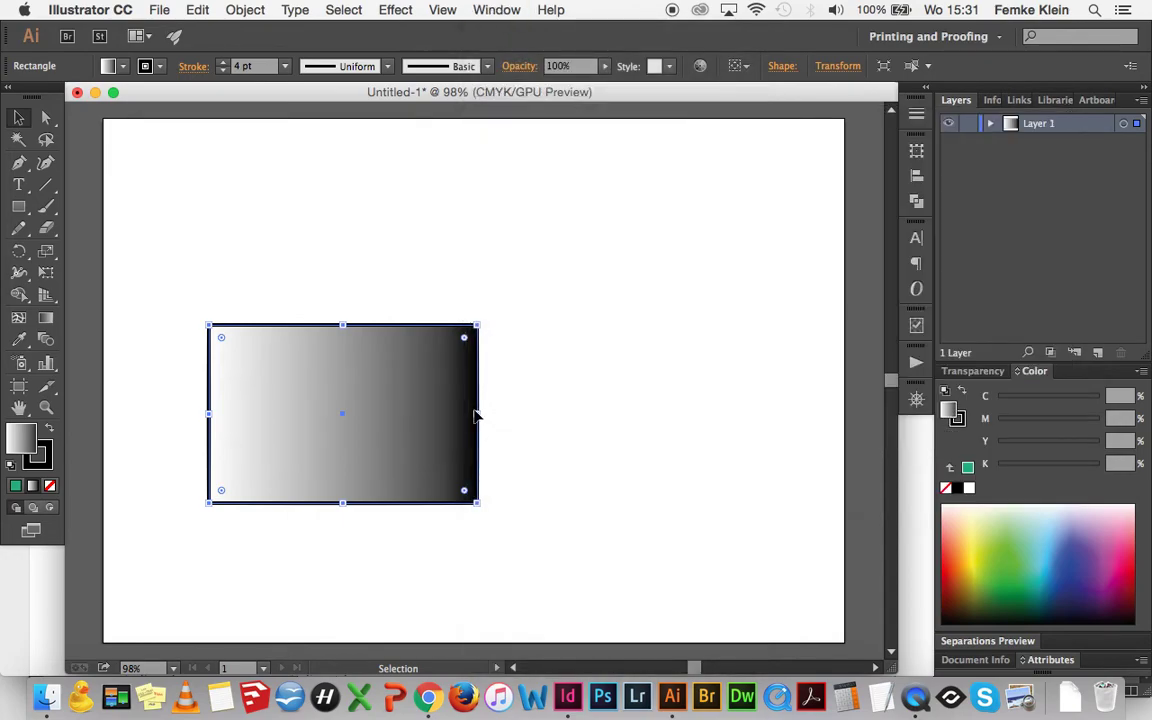
click(515, 8)
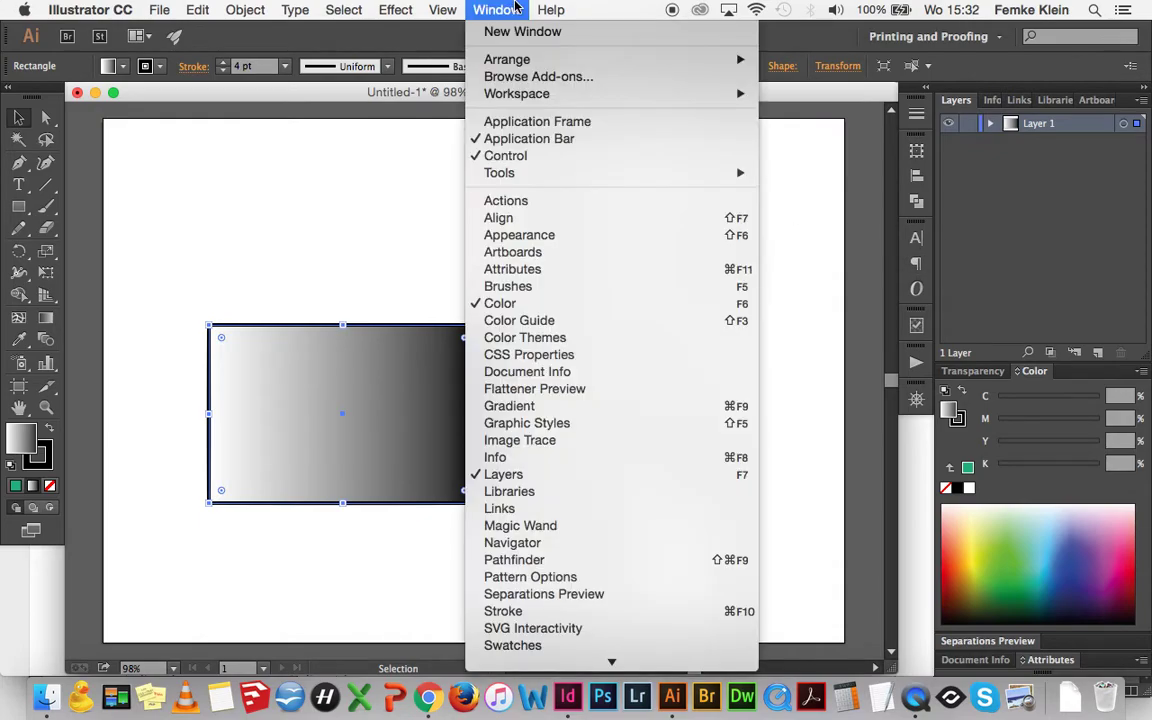
click(503, 408)
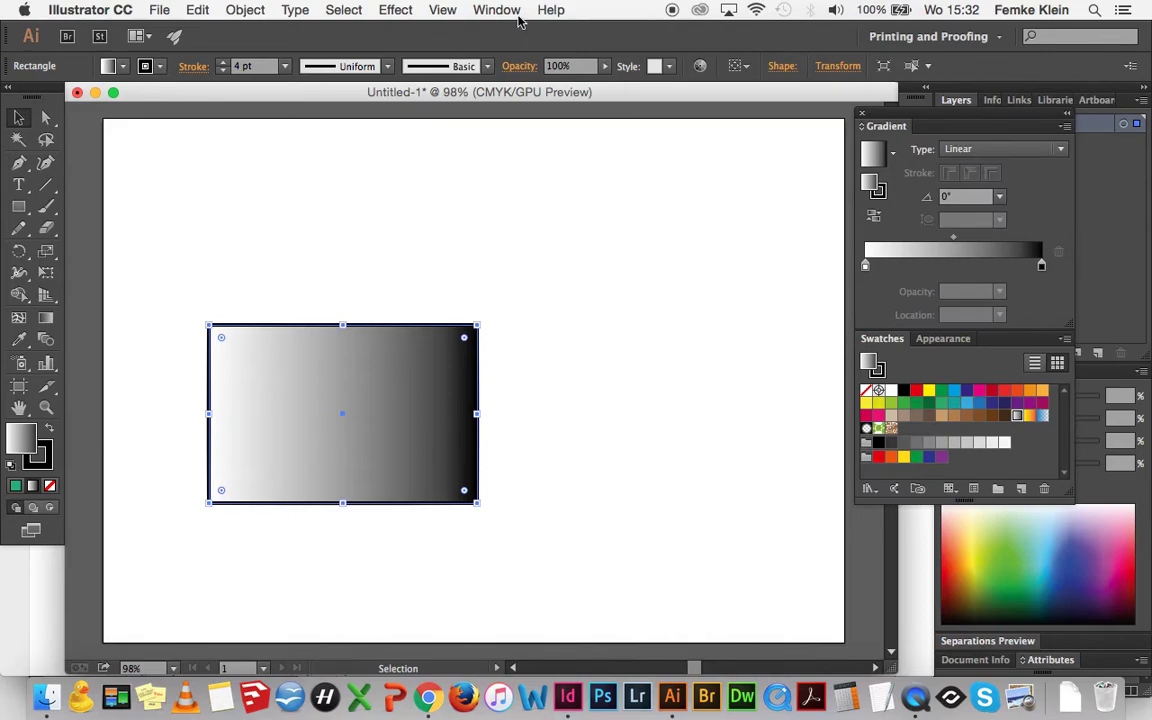
click(497, 8)
Step: Turn the gradient's left stop orange (C 0, M 60, Y 100, K 0)
click(866, 266)
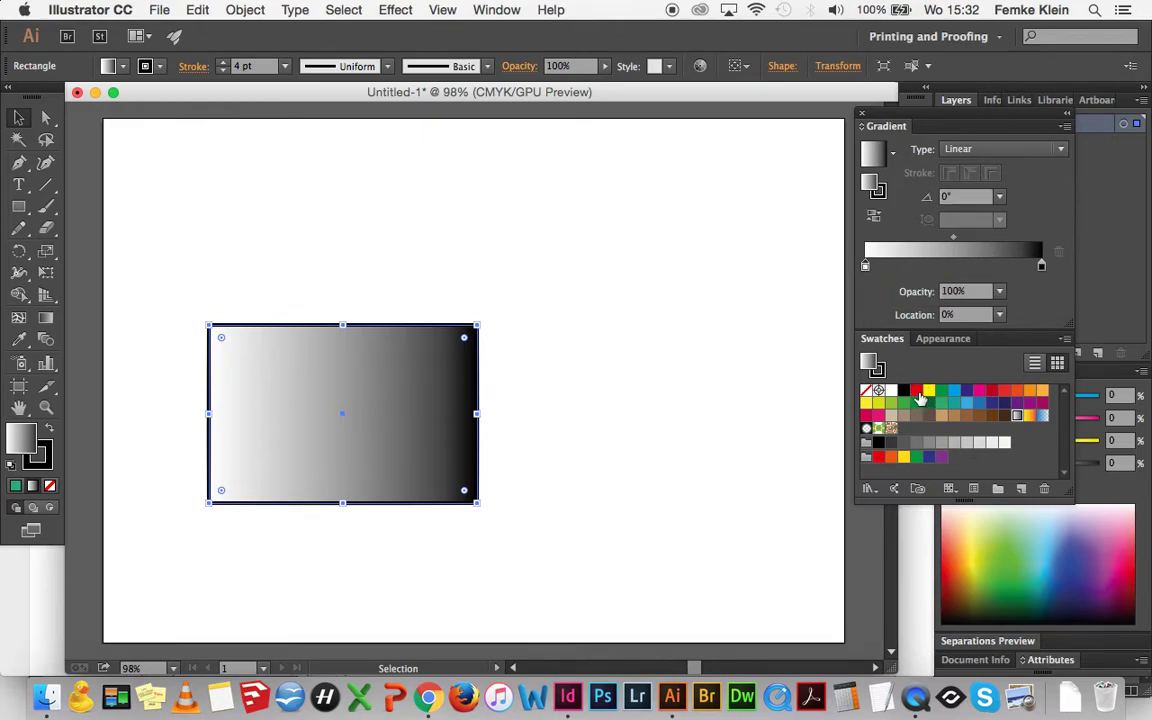
drag(928, 391, 867, 271)
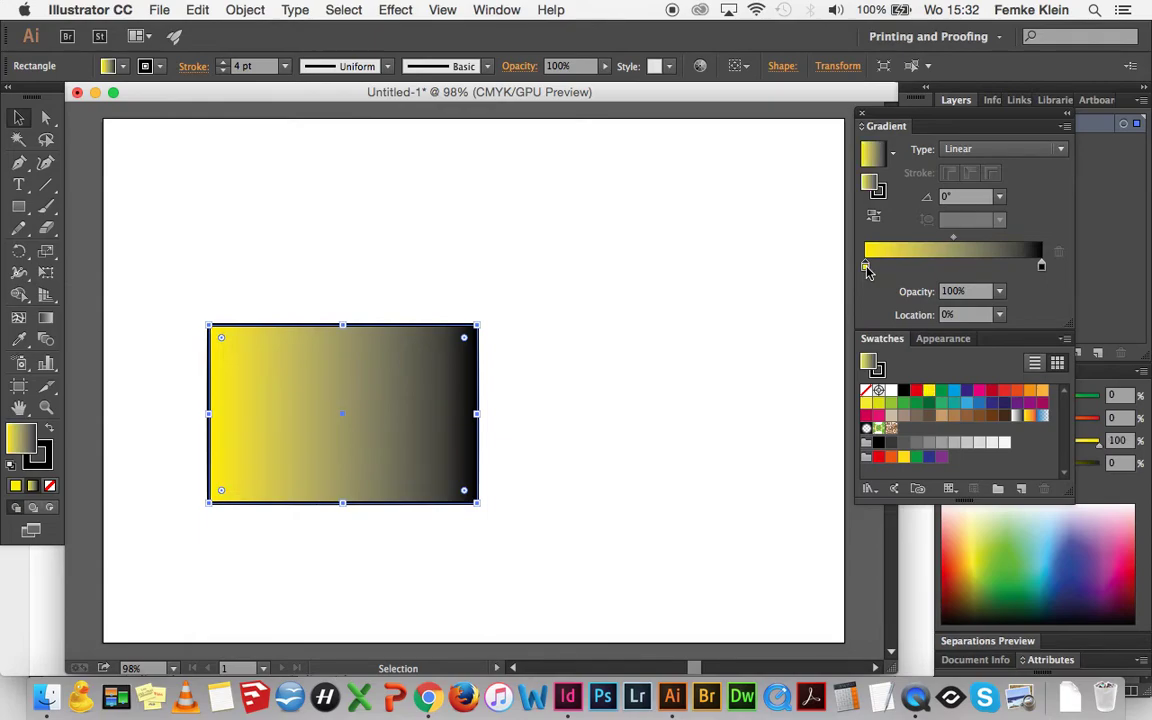
double_click(866, 267)
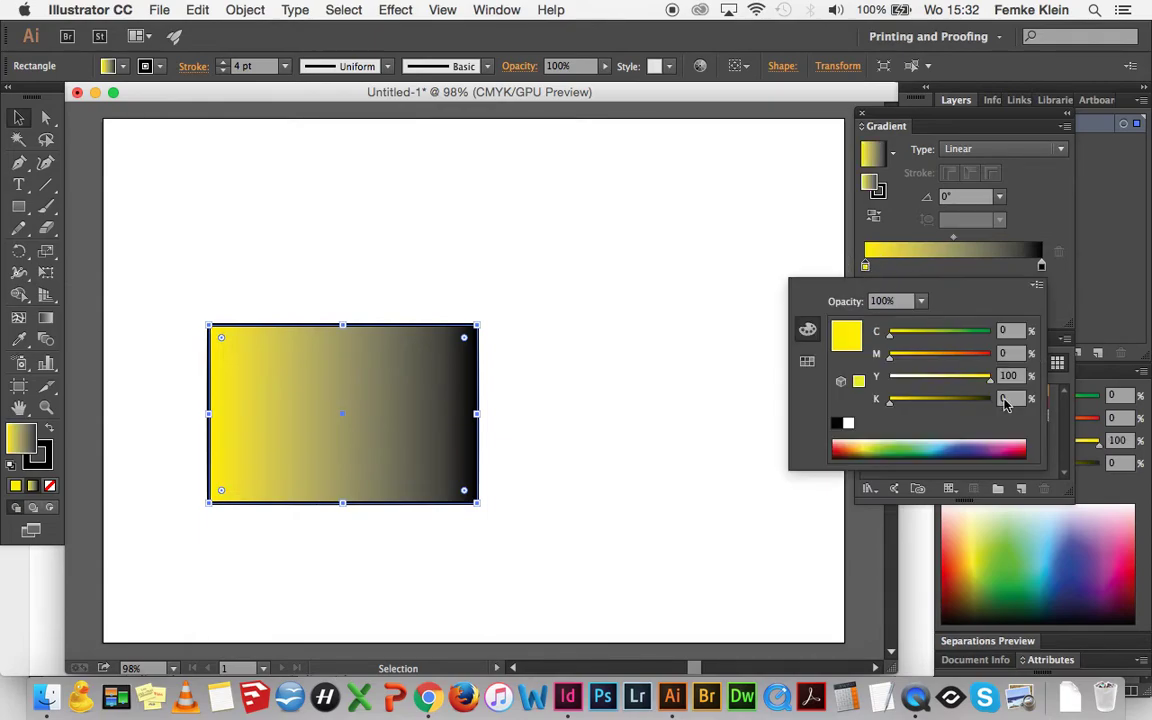
click(950, 355)
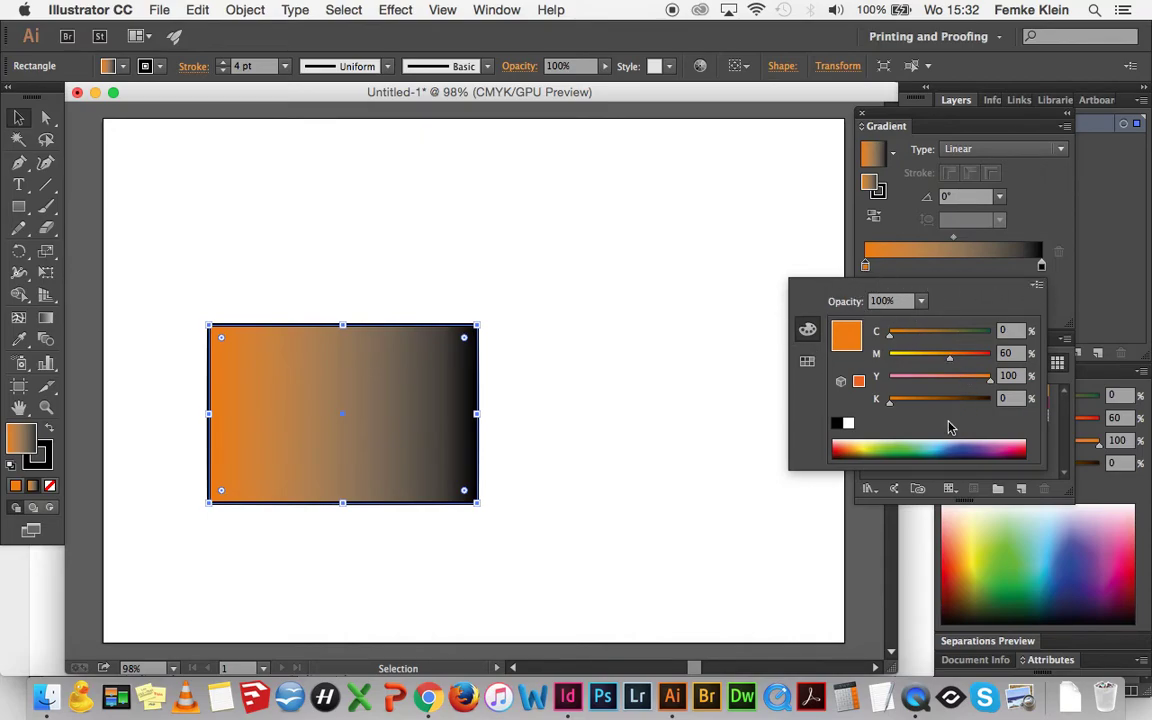
Step: Re-pick the left stop as orange from the CMYK spectrum (C 4.71, M 56.86, Y 100, K 0.39)
click(1036, 285)
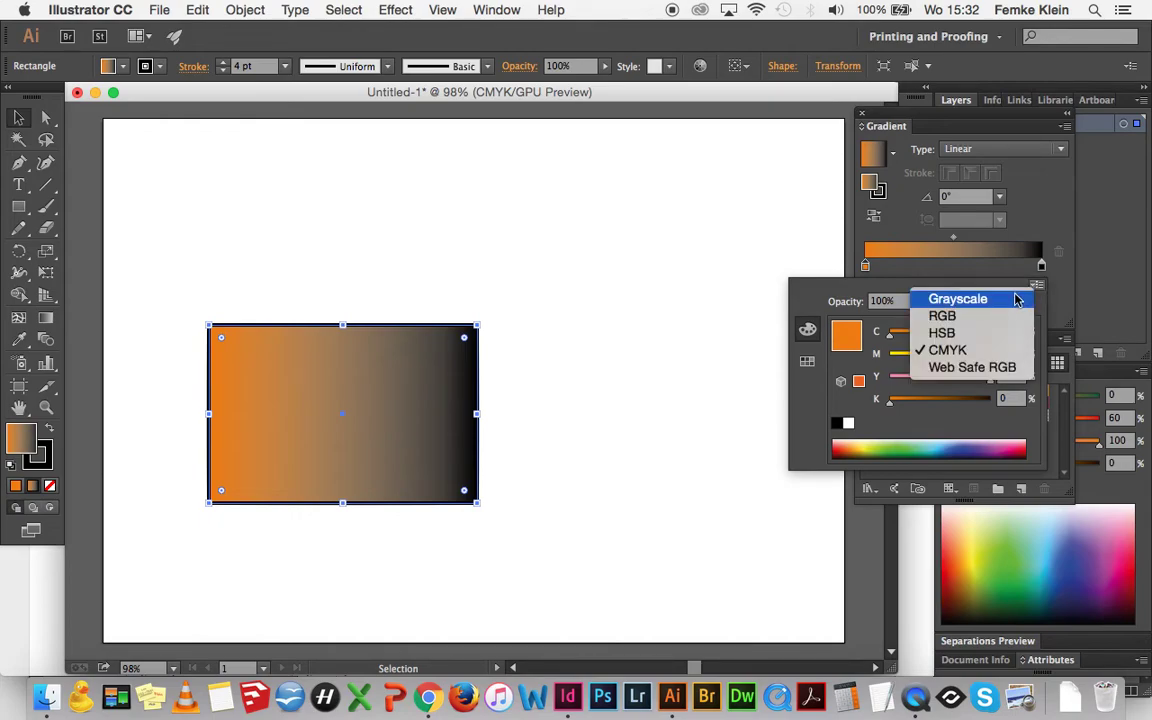
click(1015, 299)
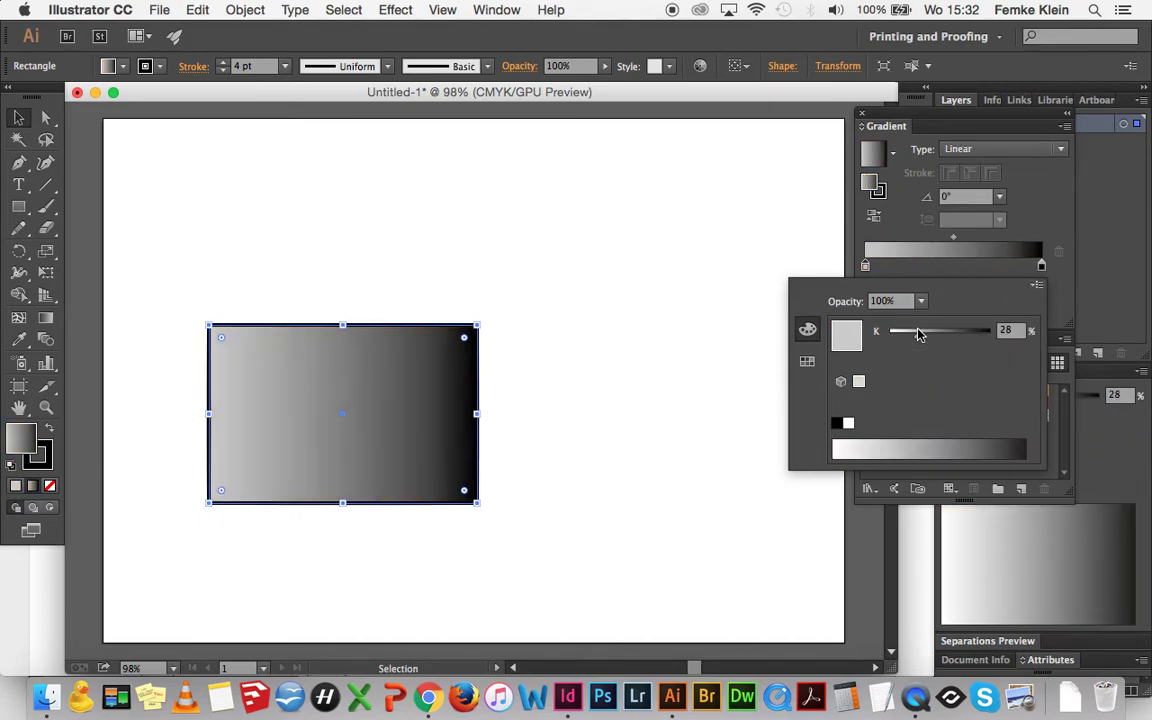
mouse_move(931, 333)
mouse_down()
mouse_move(960, 336)
mouse_move(916, 334)
mouse_up()
click(1038, 290)
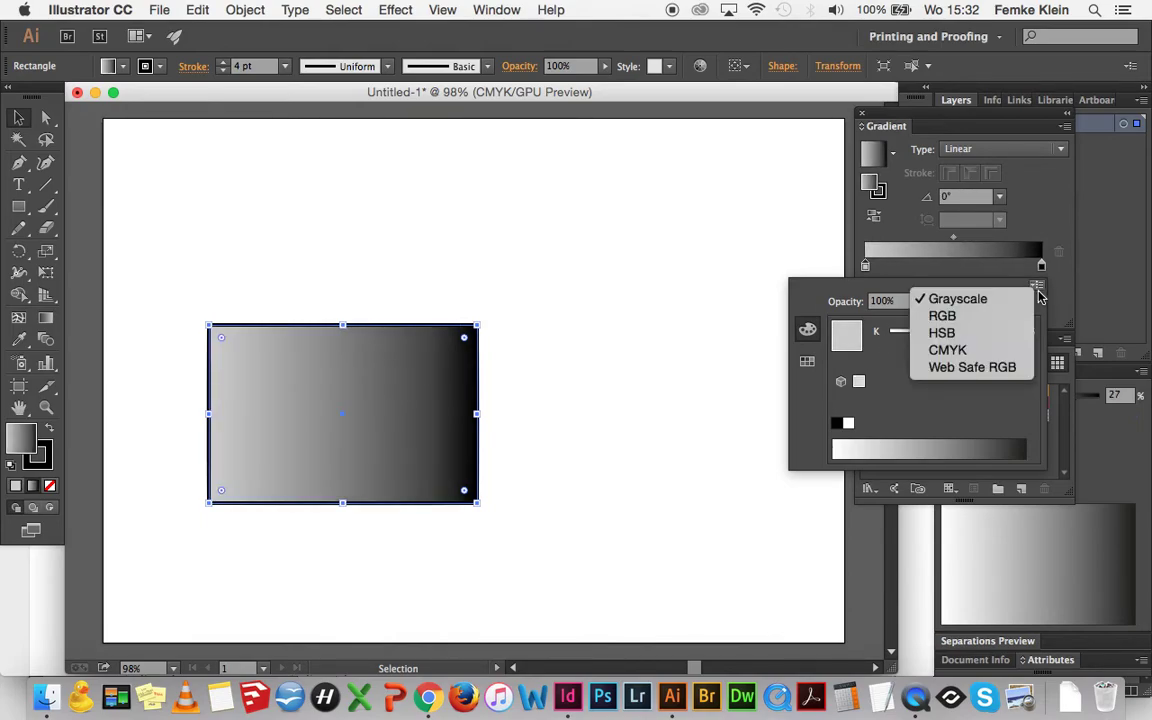
click(958, 350)
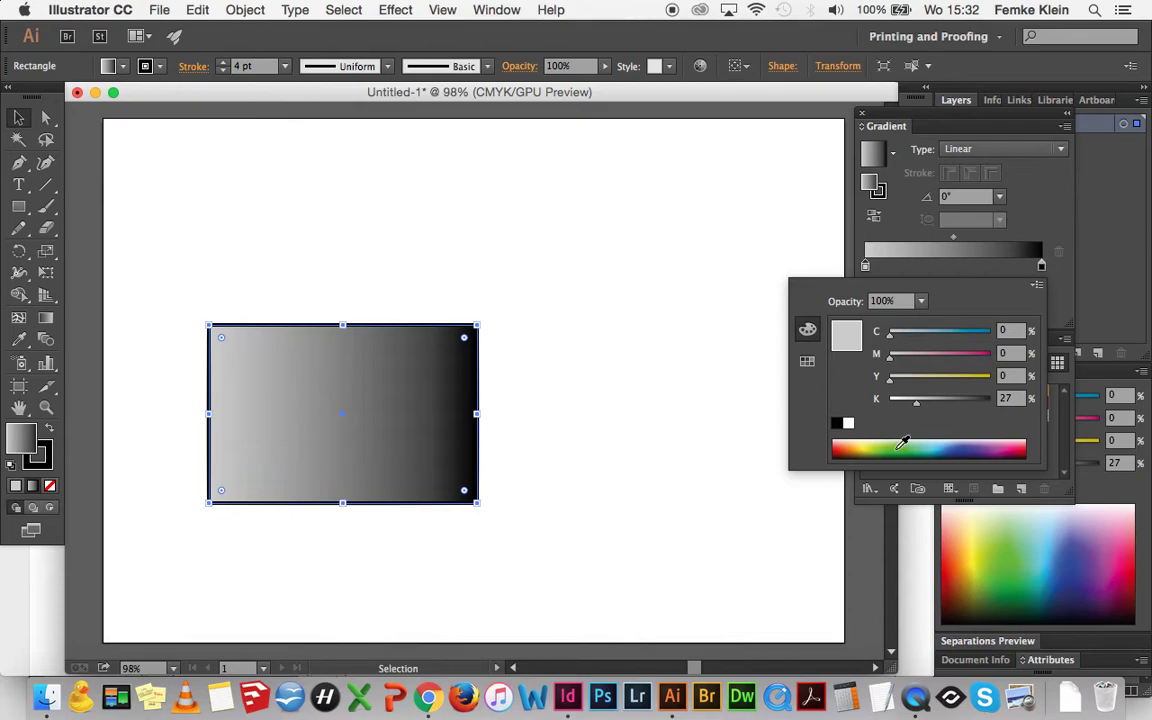
click(866, 445)
click(845, 449)
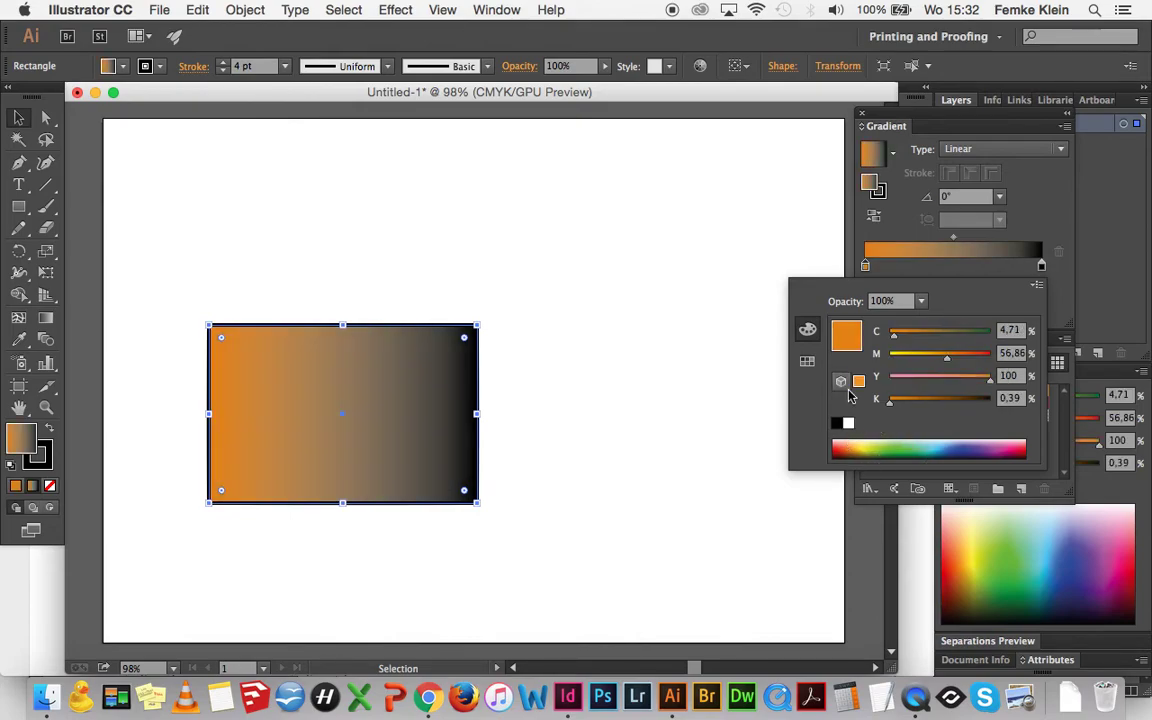
click(840, 258)
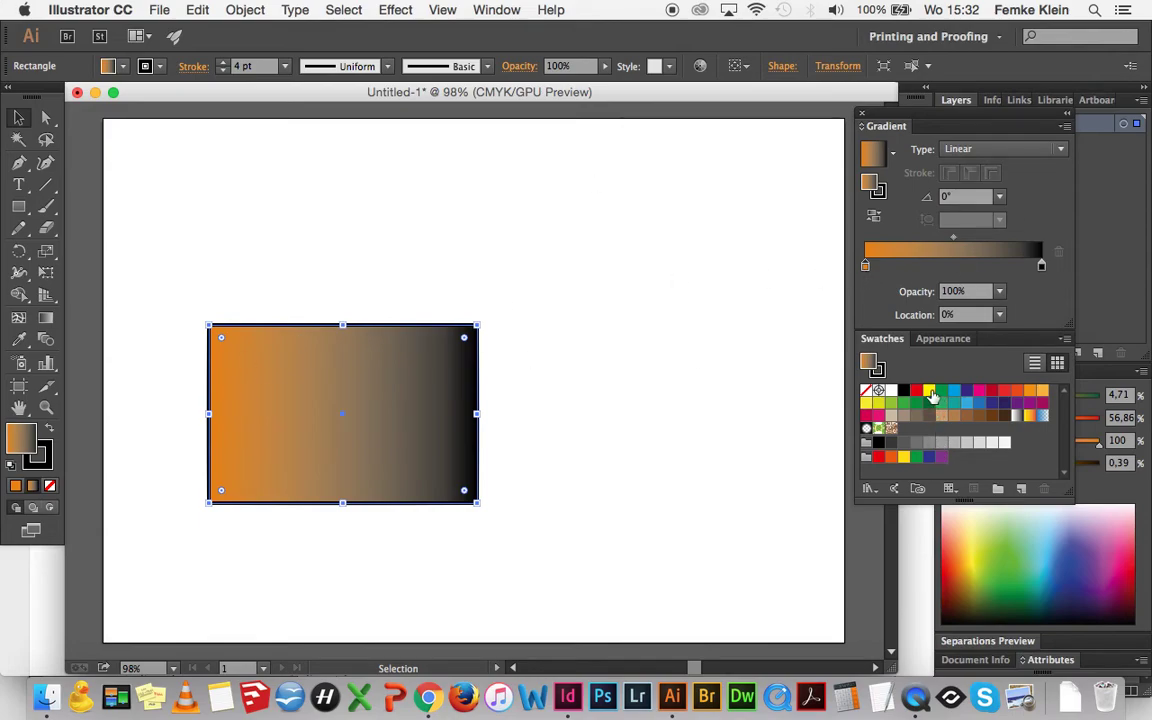
Step: Undo an accidental yellow fill and set the gradient's right stop to CMYK Magenta
click(928, 390)
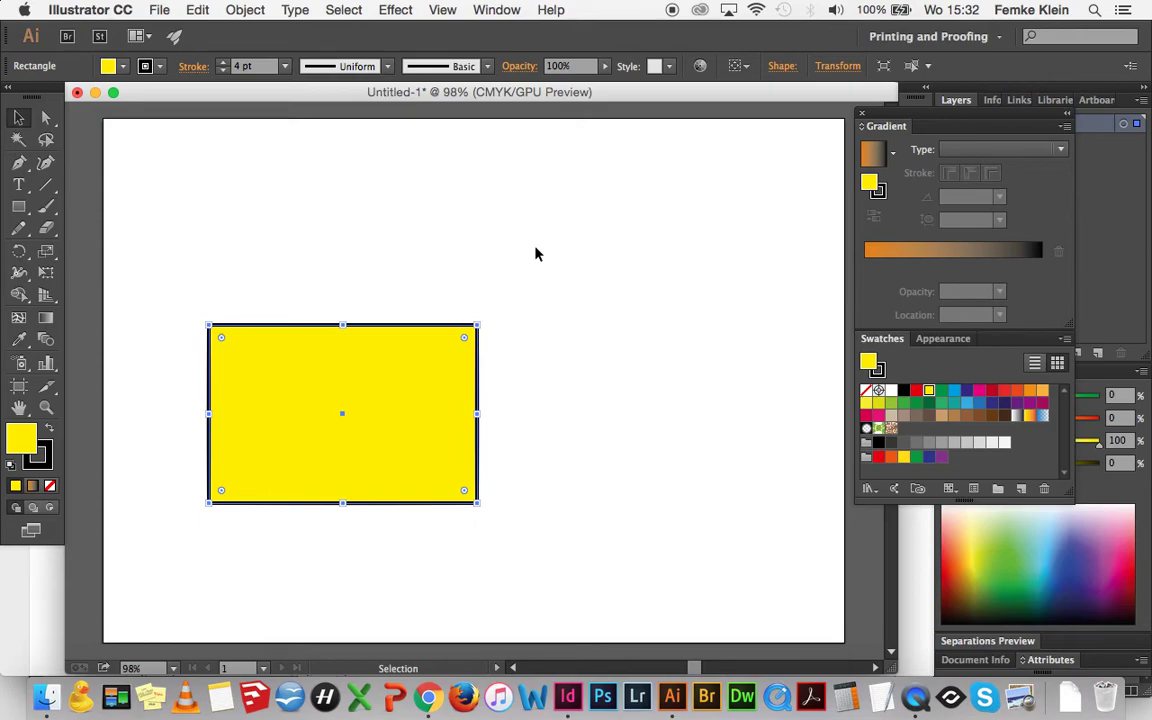
key(period)
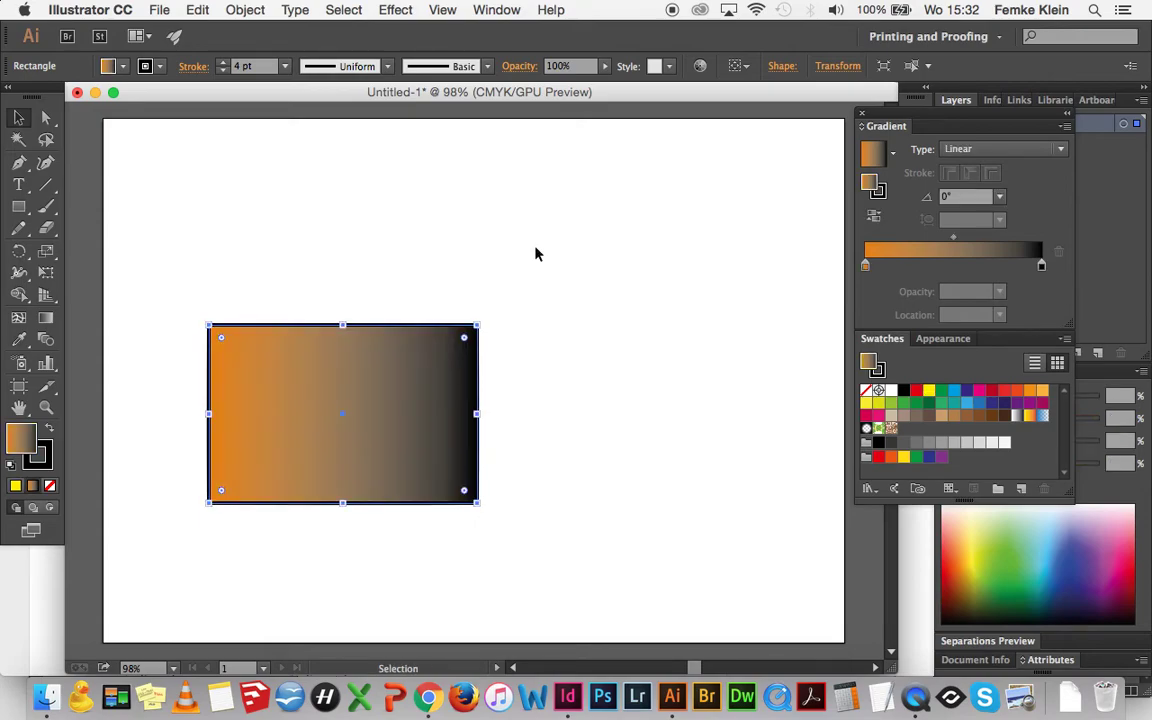
click(866, 266)
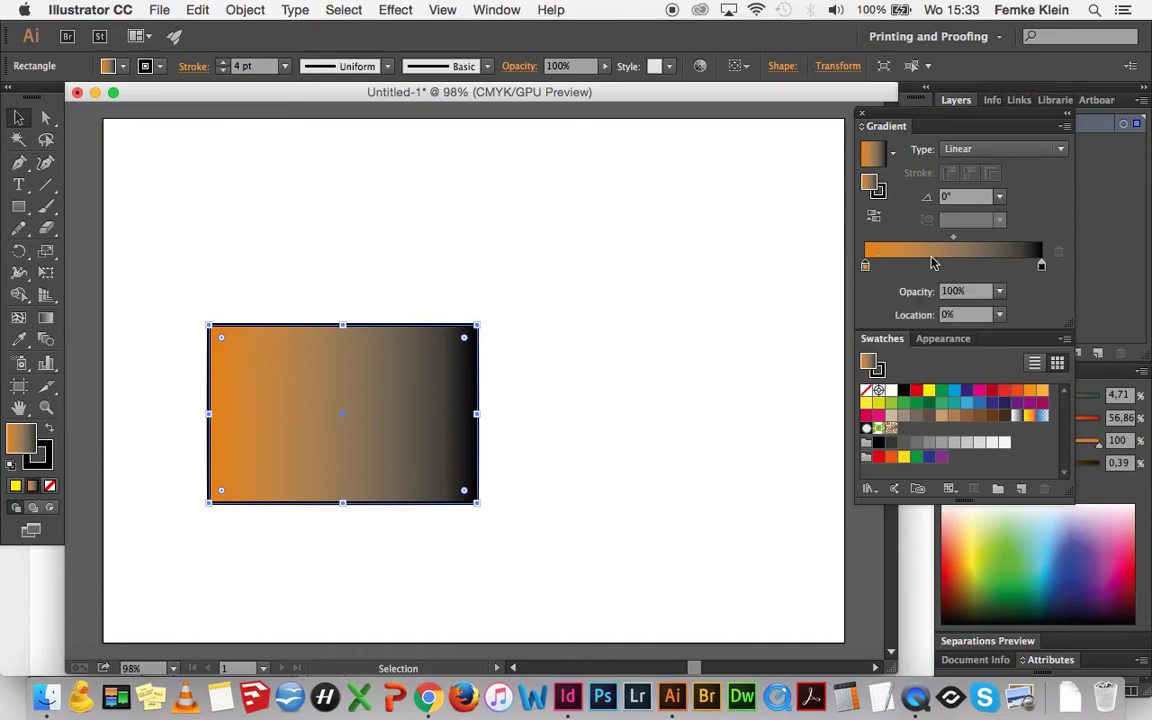
click(1042, 267)
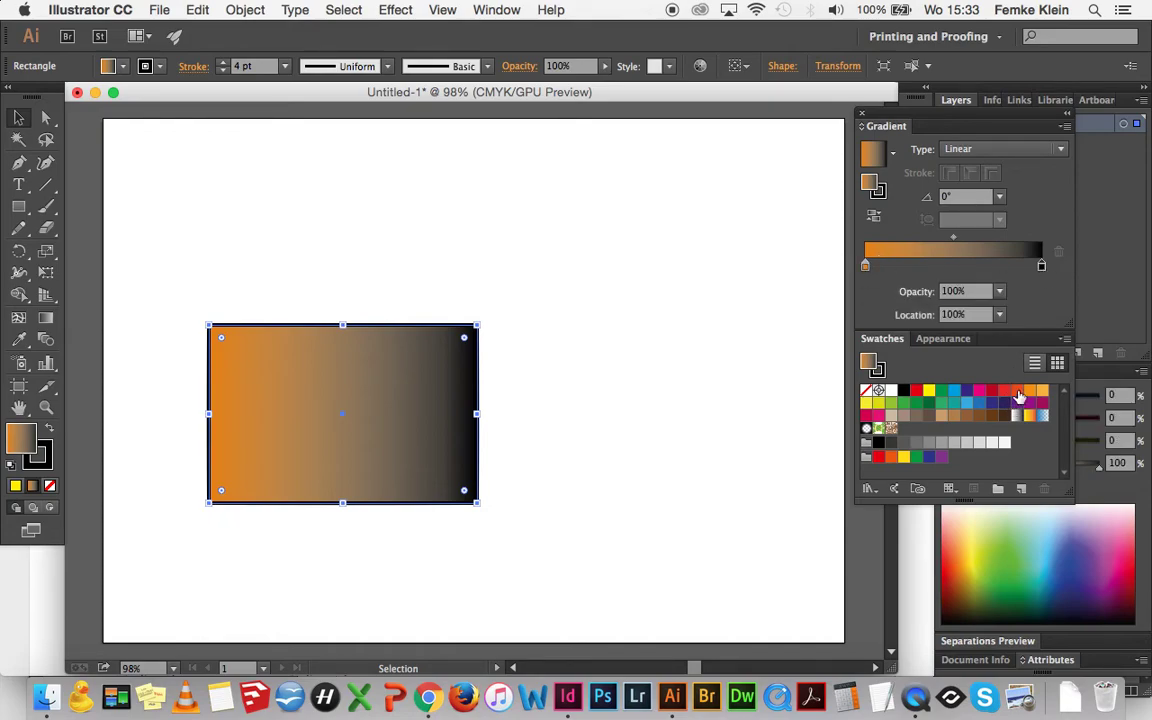
drag(979, 390, 1042, 268)
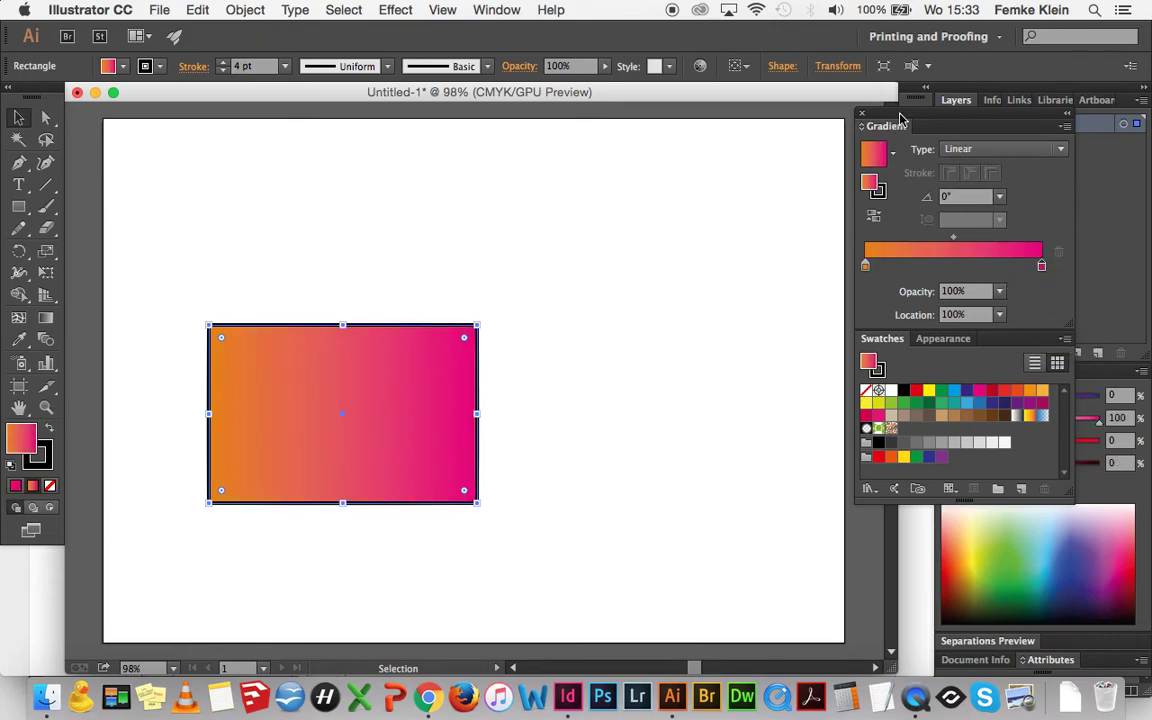
Step: Float the Gradient panel over the canvas, keeping the gradient type Linear
drag(900, 118, 647, 220)
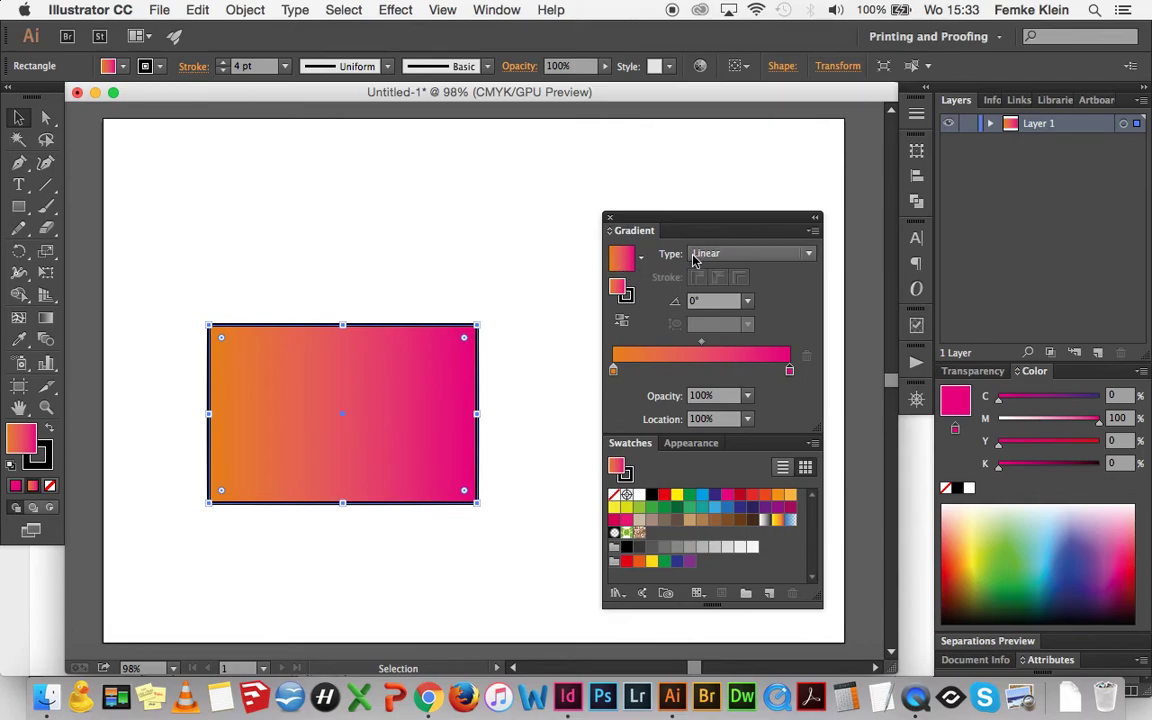
click(693, 256)
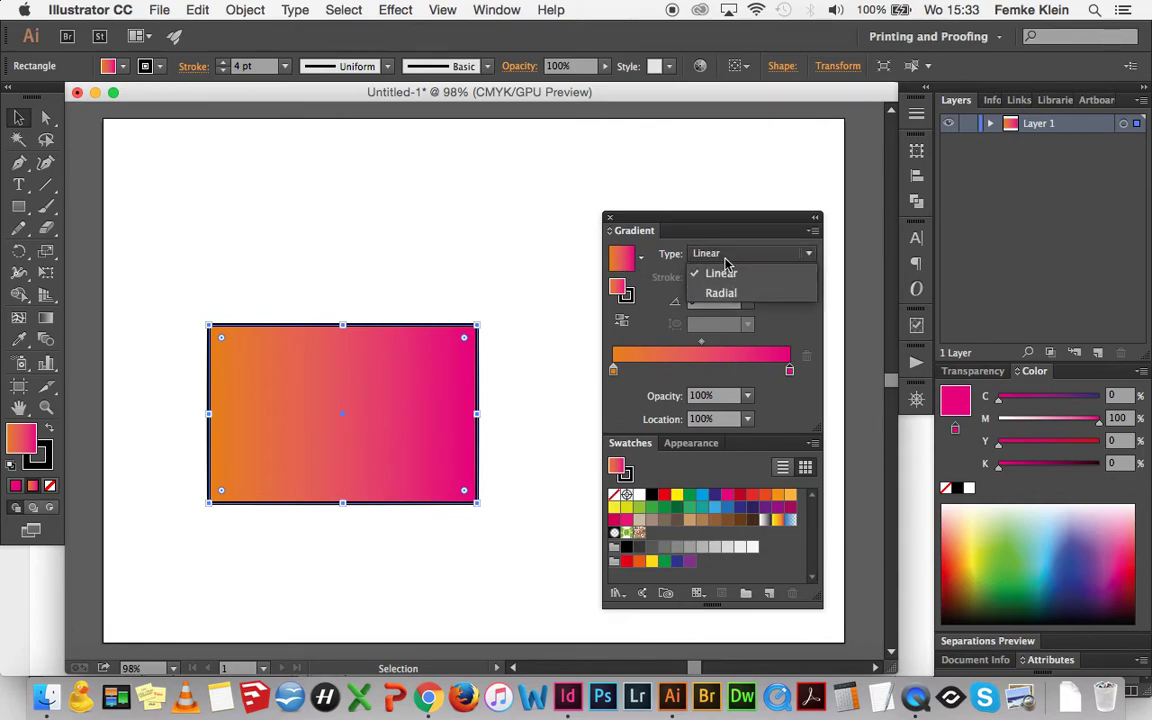
click(725, 265)
click(20, 205)
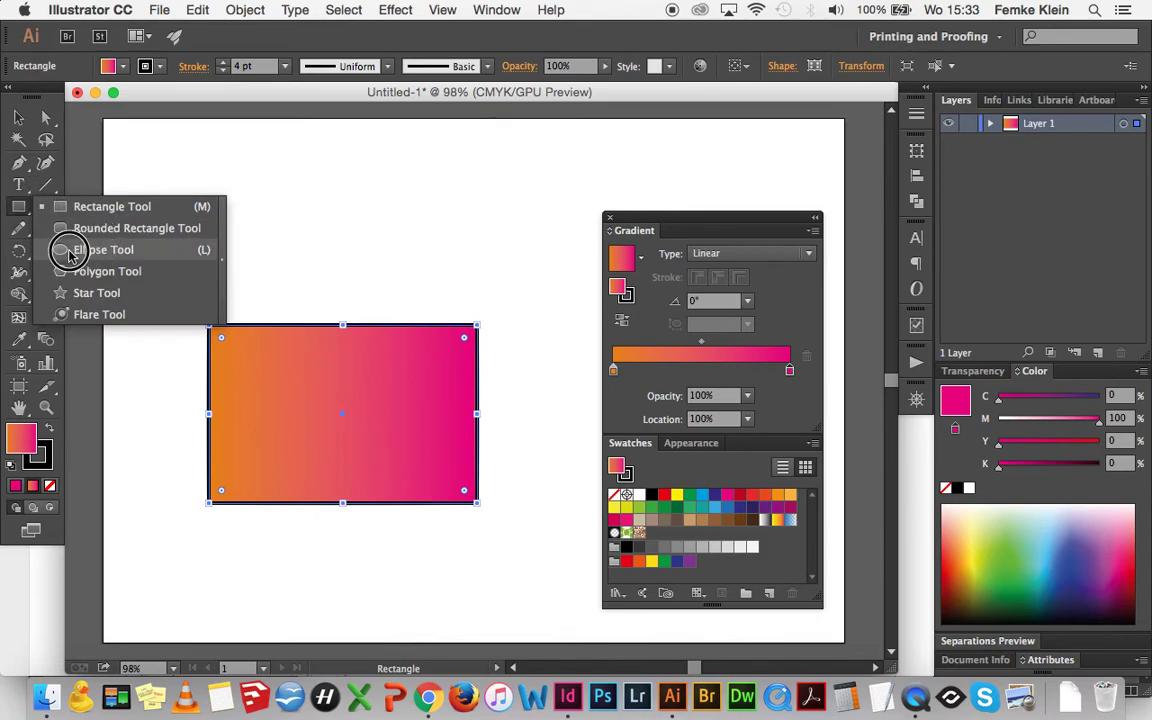
Step: Draw a circle above the rectangle with the Ellipse Tool
click(56, 249)
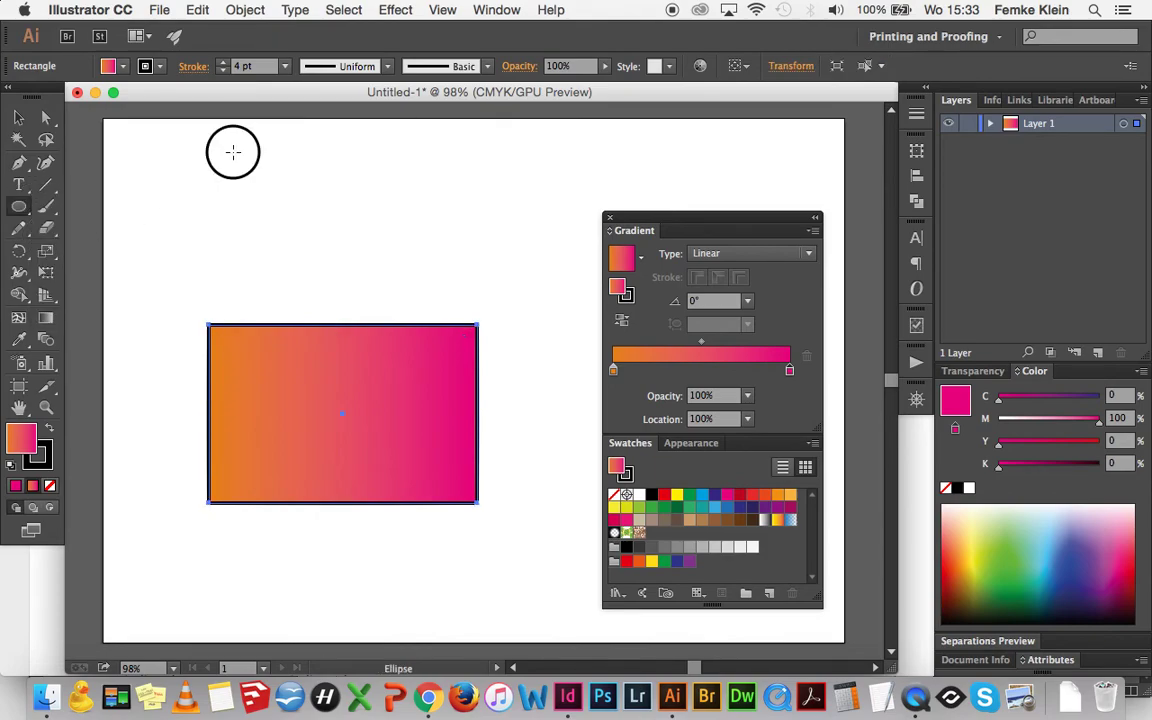
mouse_move(234, 152)
mouse_down()
mouse_move(325, 261)
mouse_move(311, 255)
mouse_move(329, 247)
mouse_move(395, 283)
mouse_up()
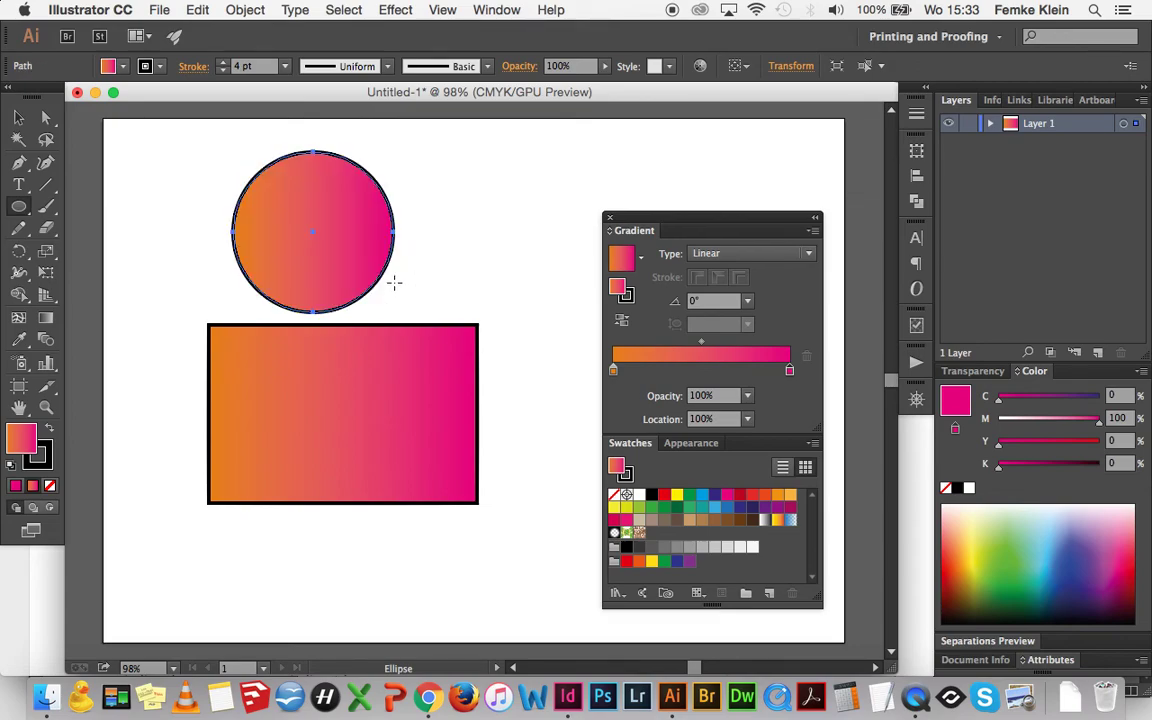
Step: Make the circle's gradient radial, add a CMYK Yellow stop, and shift the midpoint toward the centre
click(733, 252)
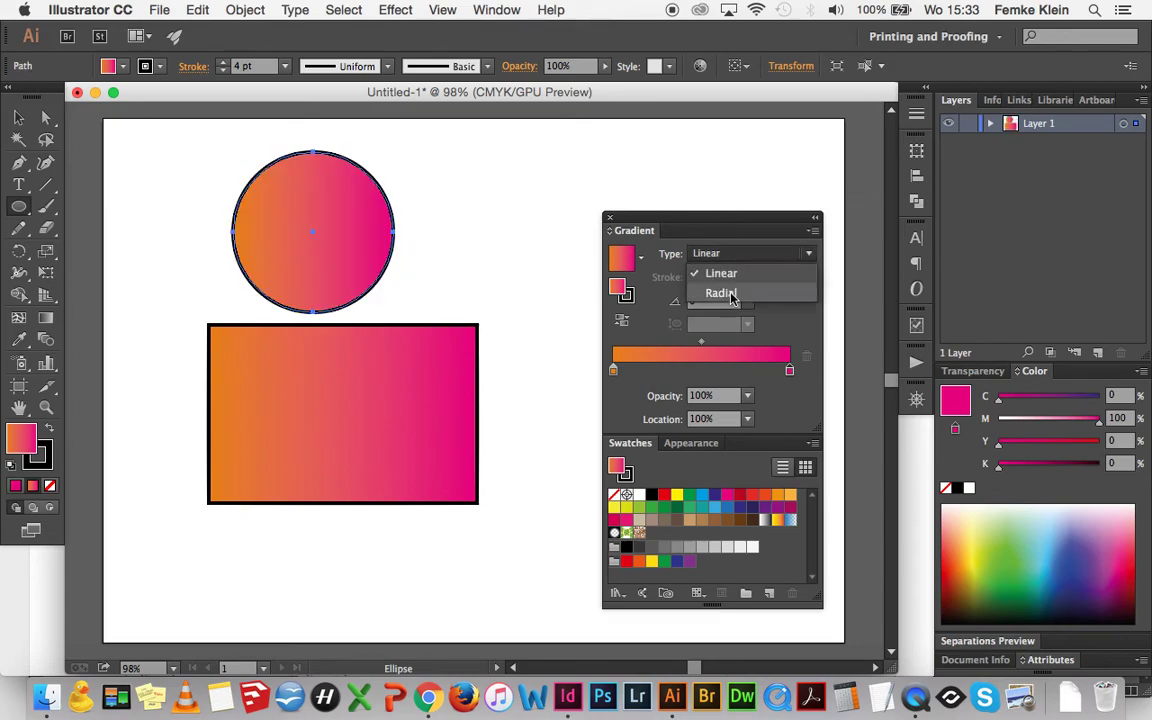
click(721, 293)
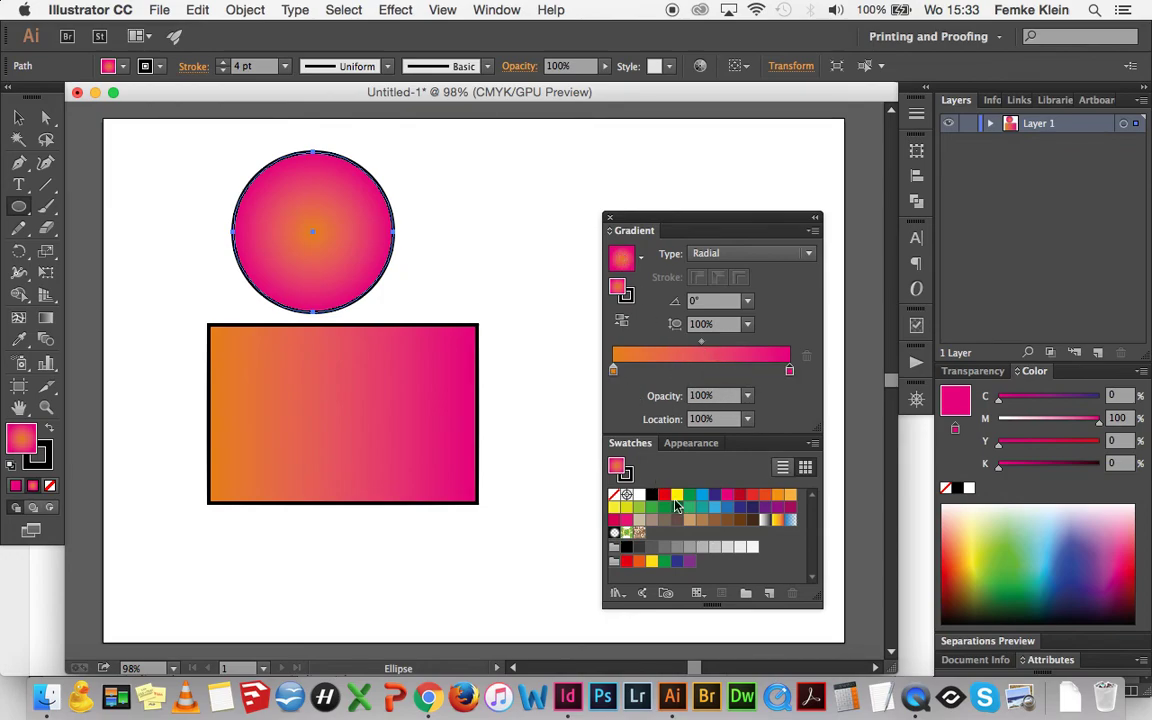
mouse_move(677, 494)
mouse_down()
mouse_move(677, 372)
mouse_move(690, 370)
mouse_up()
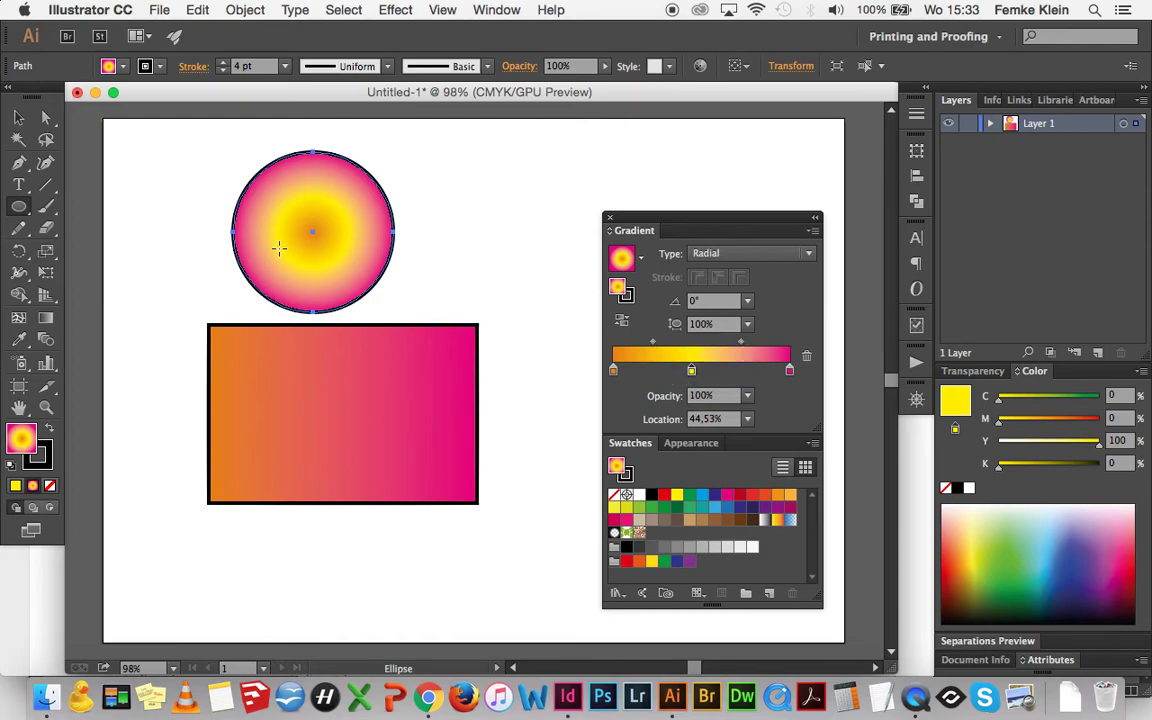
mouse_move(650, 343)
mouse_down()
mouse_move(630, 345)
mouse_move(656, 347)
mouse_up()
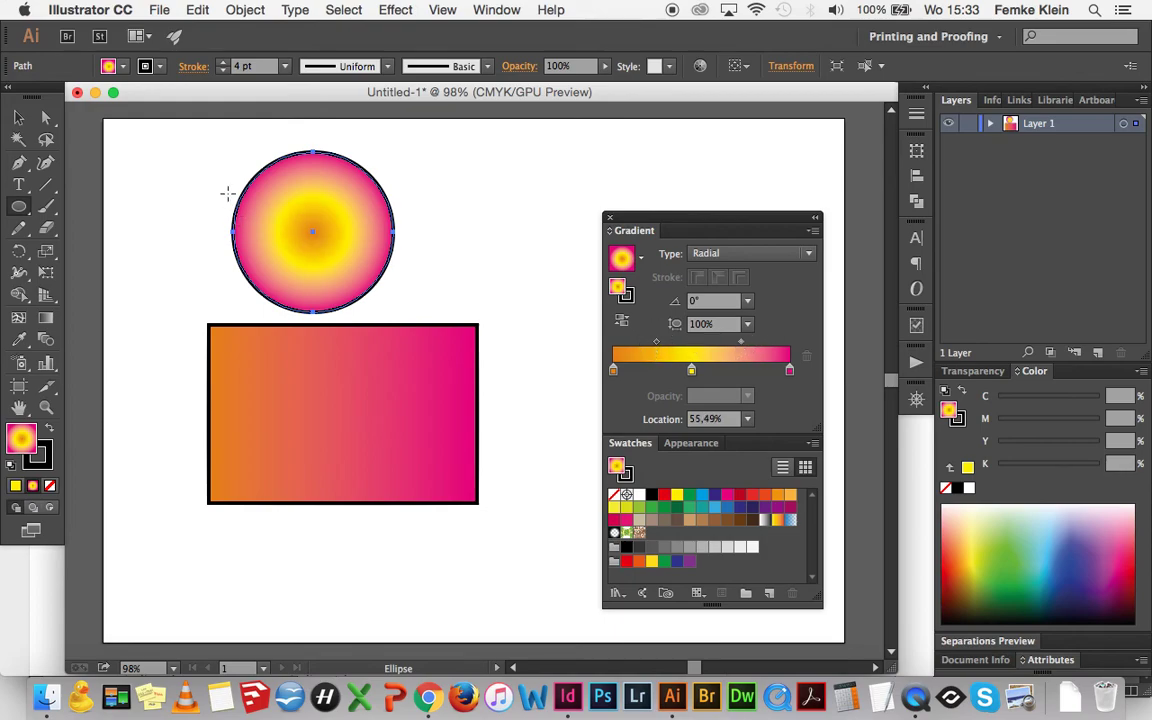
click(19, 118)
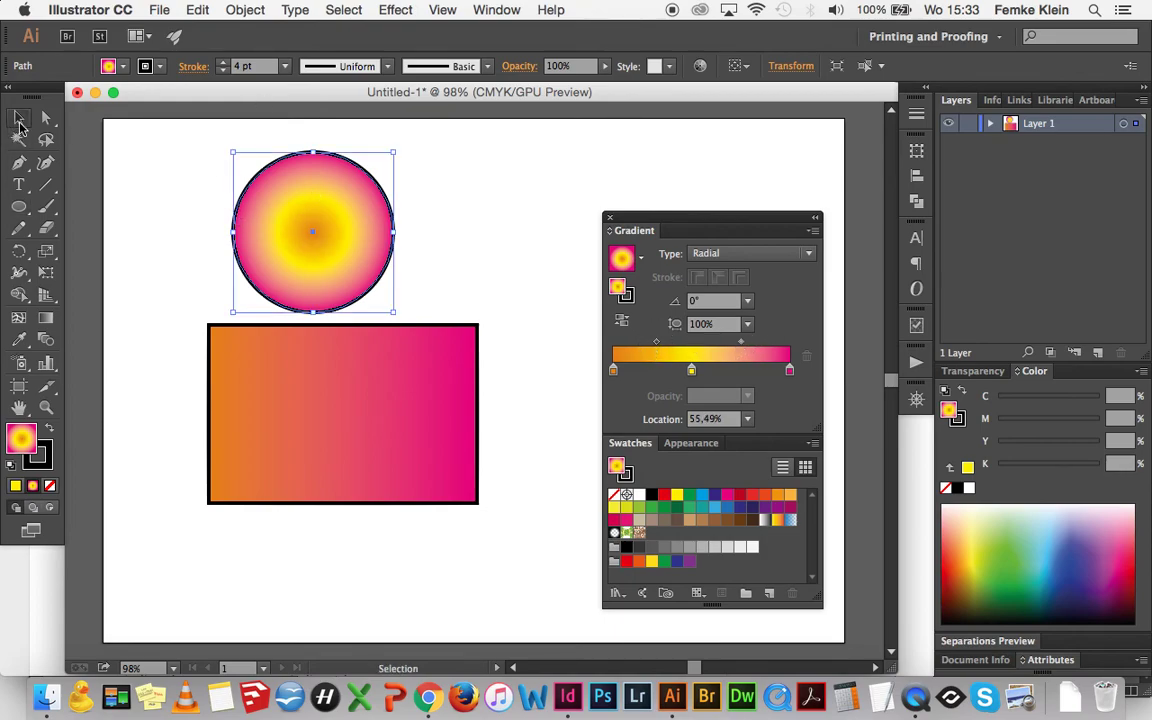
click(144, 219)
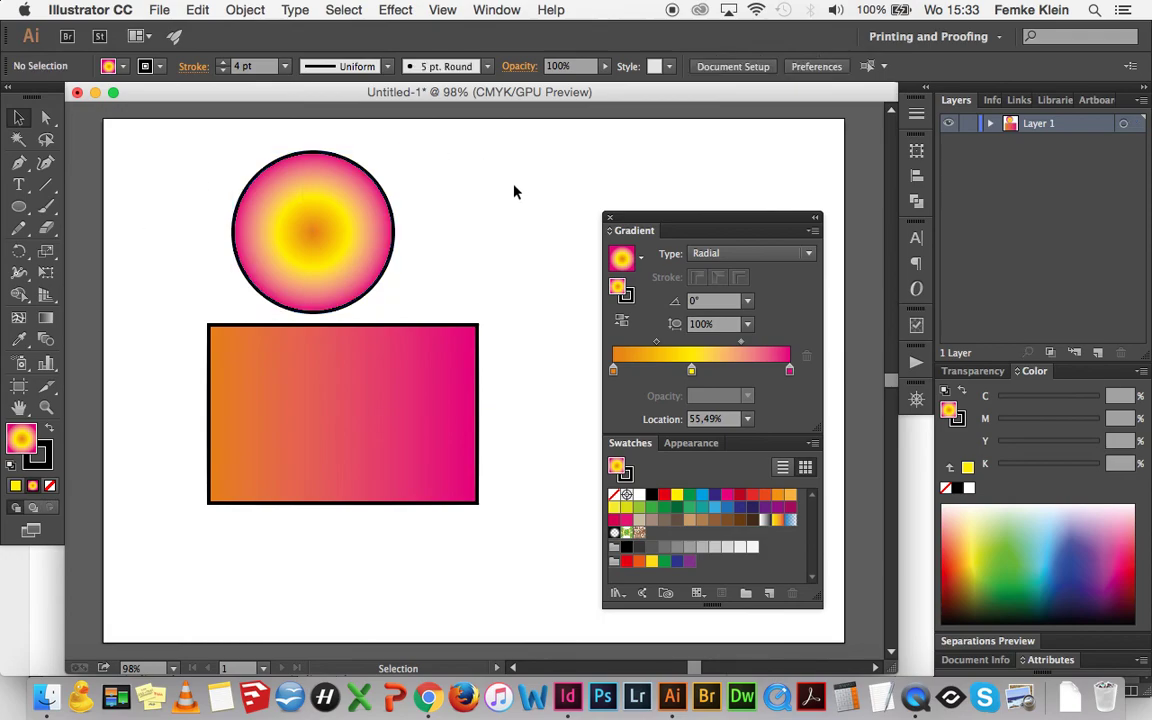
click(380, 197)
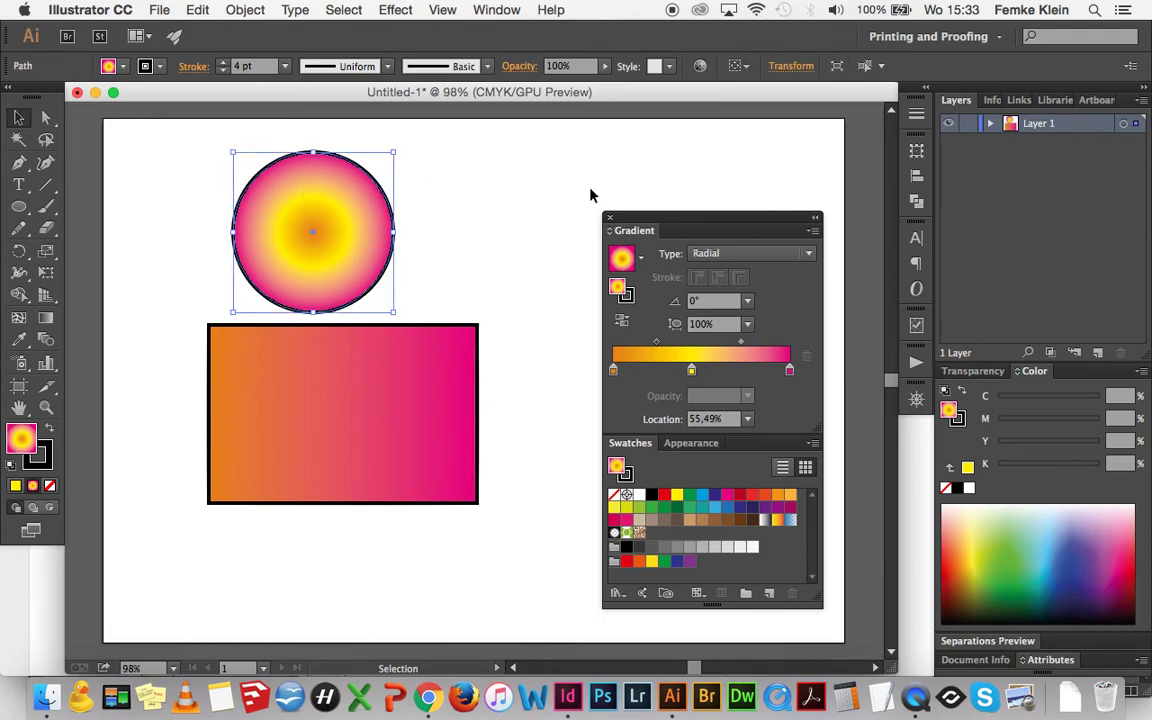